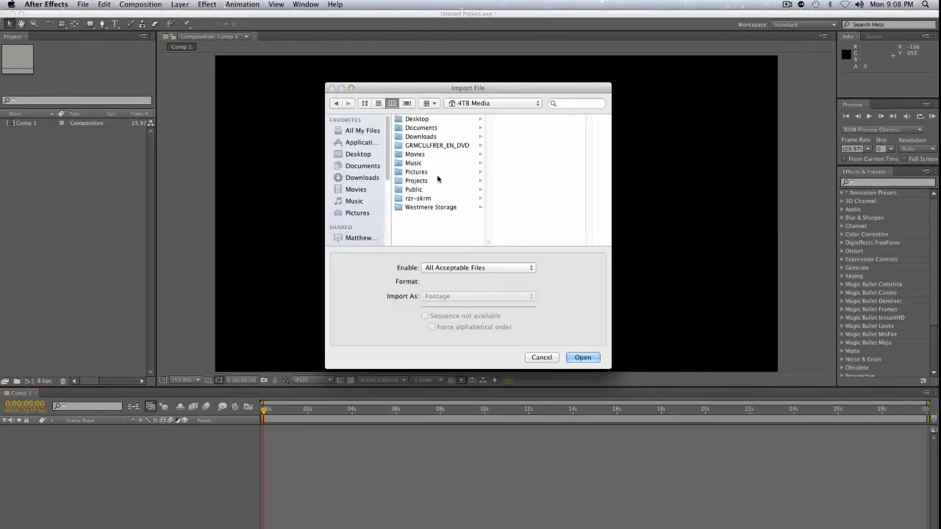
Step: Import iPhone_TAGR_ 061.mov from the Elance folder inside Projects as footage
left_click(437, 181)
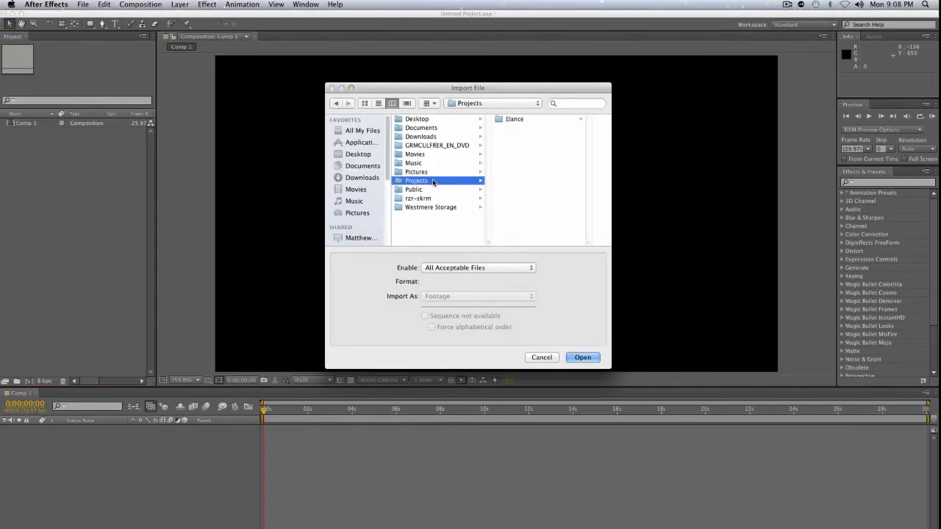
left_click(525, 119)
left_click(558, 129)
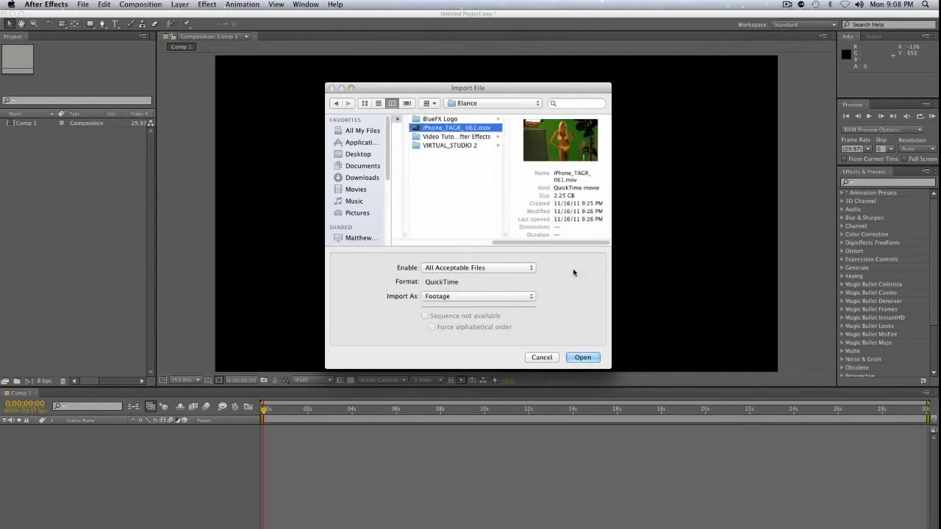
key("Return")
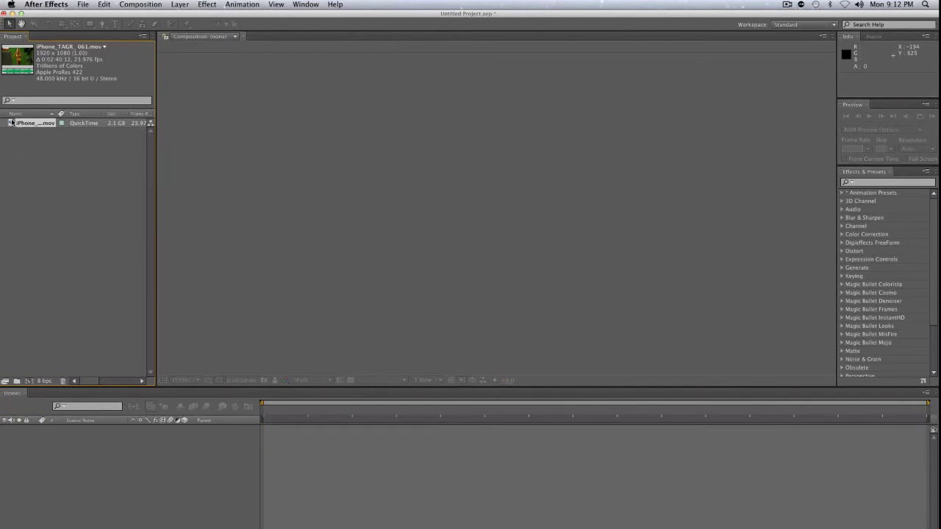
Step: Create a new composition from the iPhone_TAGR_ 061.mov footage and keep its preview resolution at Full
left_click_drag(11, 123, 30, 381)
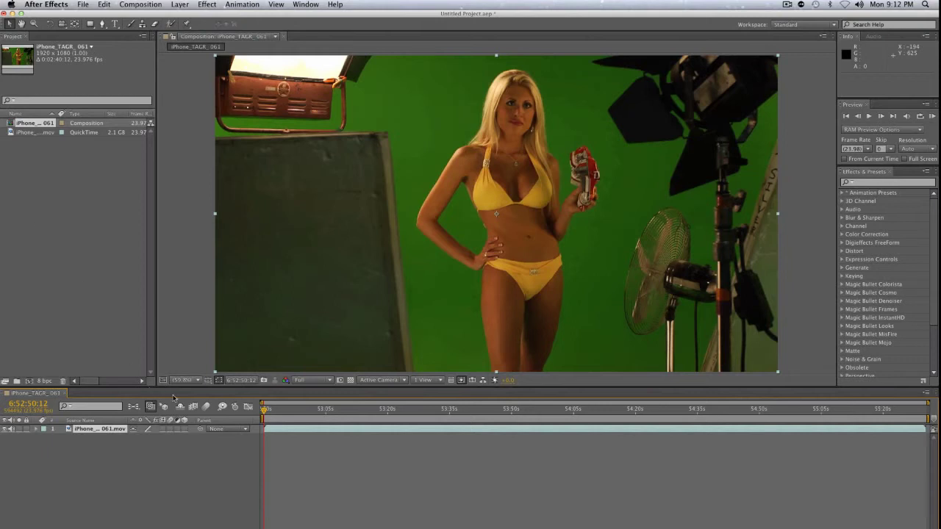
left_click(330, 380)
left_click(350, 408)
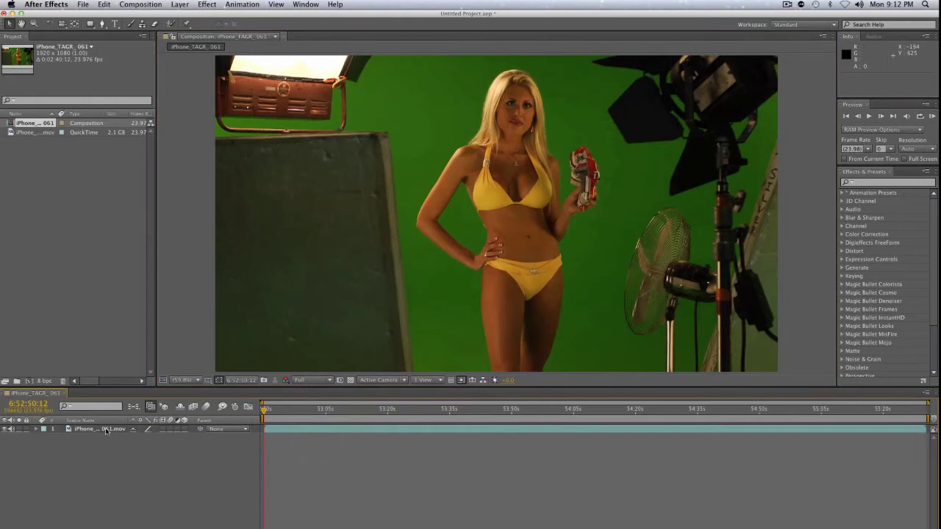
Step: Search the effects library for keylight with the footage layer selected, and clear the search
left_click(106, 429)
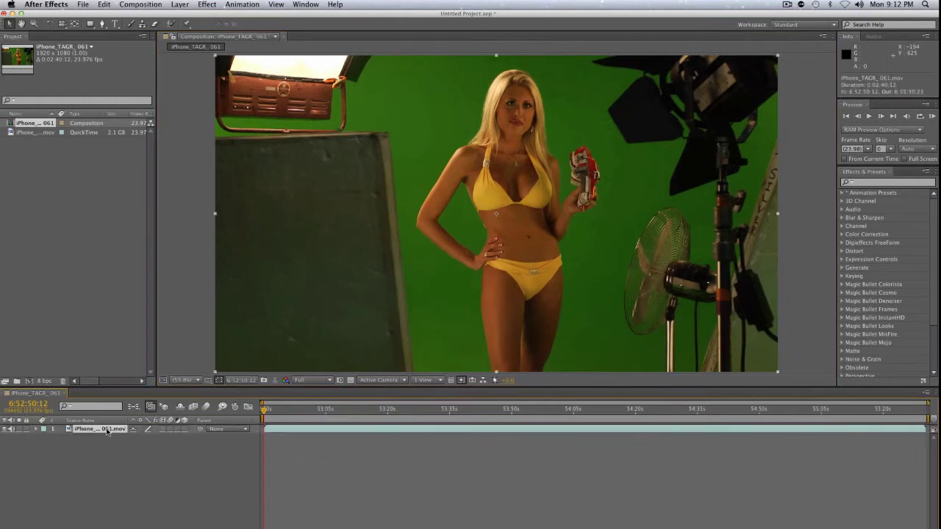
left_click(892, 187)
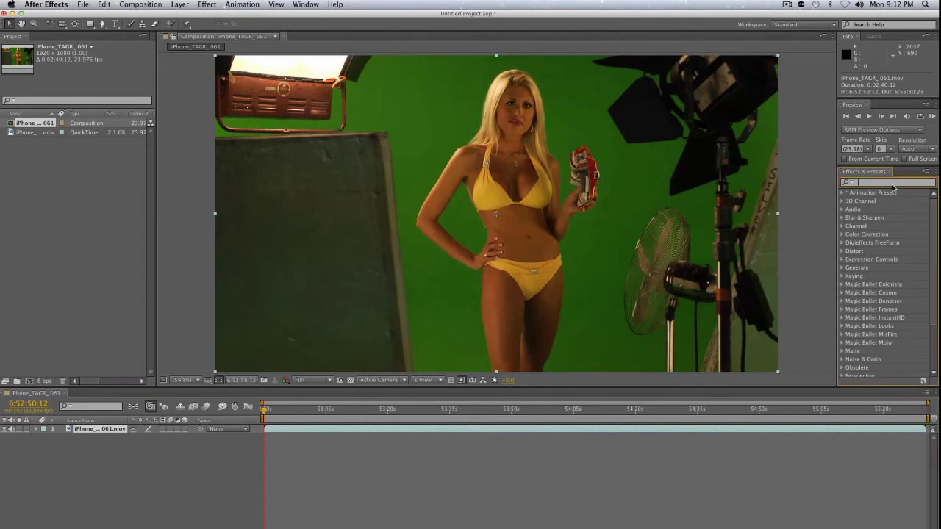
type("keylight")
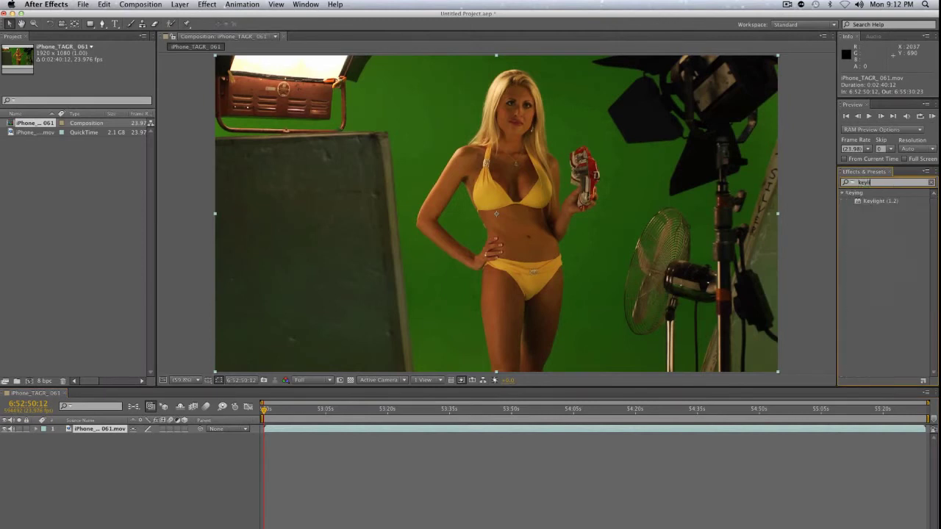
key("BackSpace")
key("BackSpace")
key("BackSpace")
key("BackSpace")
key("BackSpace")
key("BackSpace")
key("BackSpace")
key("BackSpace")
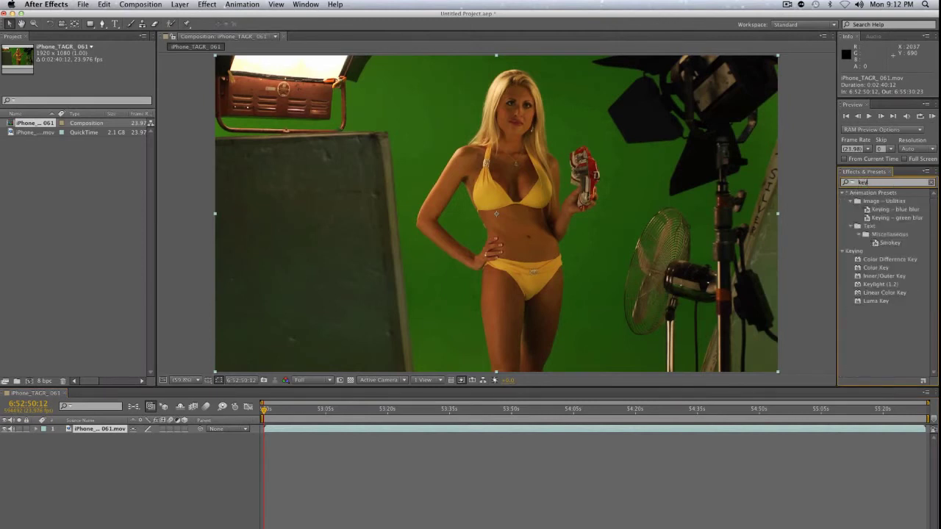
Step: Apply the Keylight (1.2) effect from the Keying category to the iPhone_TAGR_ 061.mov layer
scroll(881, 274, "down", 4)
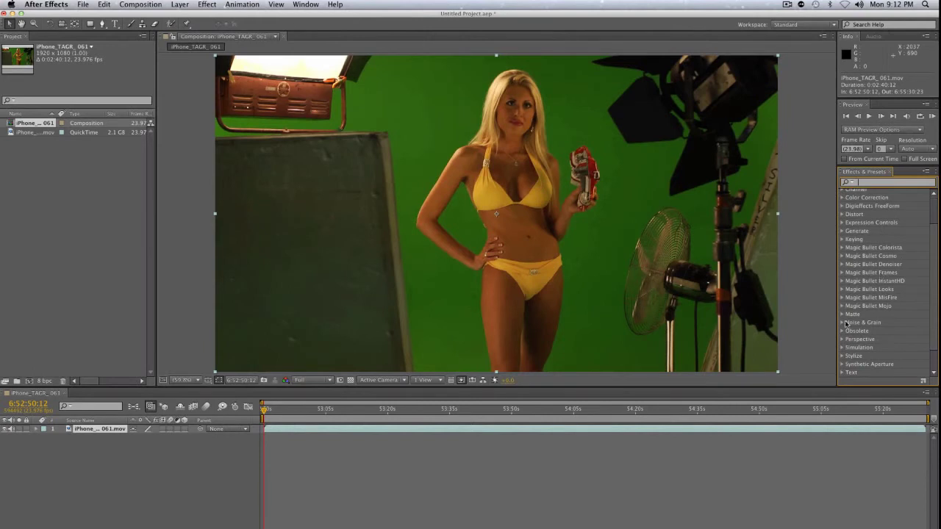
left_click(842, 239)
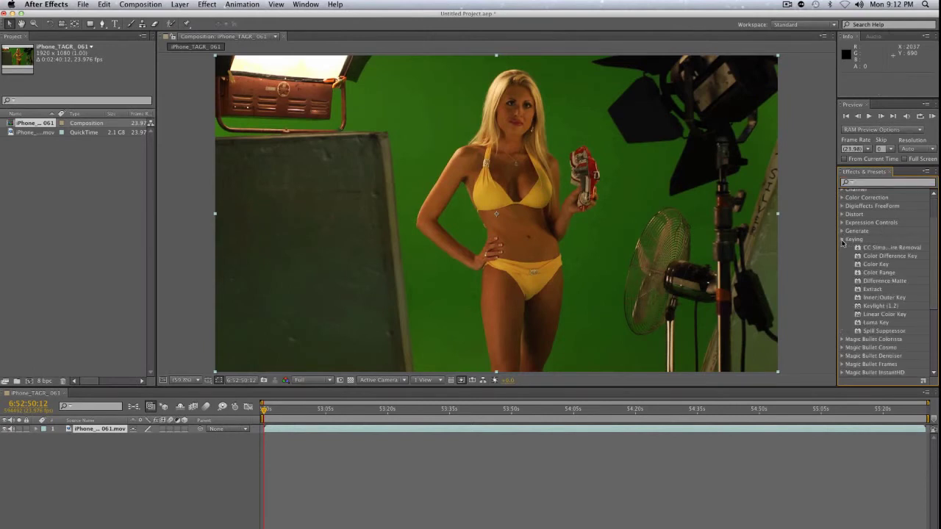
left_click(881, 309)
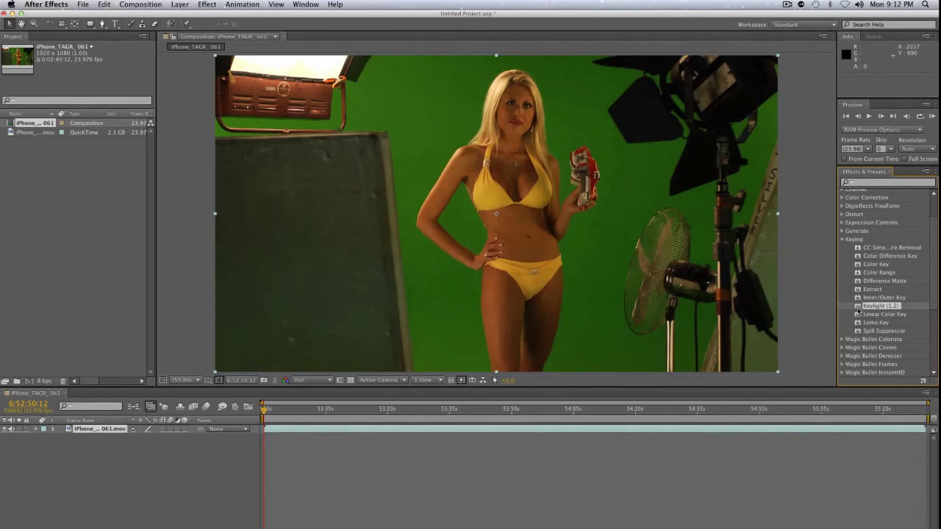
left_click_drag(858, 308, 95, 434)
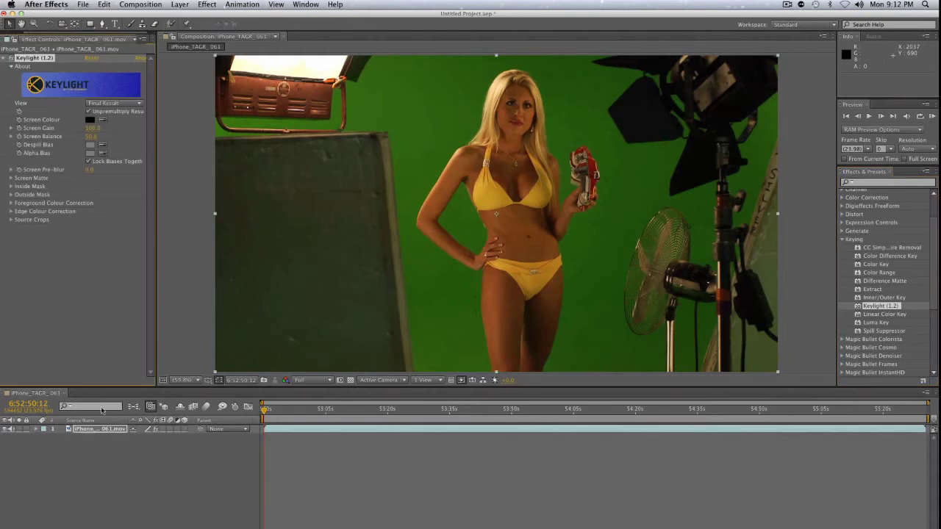
Step: Sample the green backdrop beside the woman's head as Keylight's Screen Colour and deselect the layer
left_click(103, 121)
left_click(466, 117)
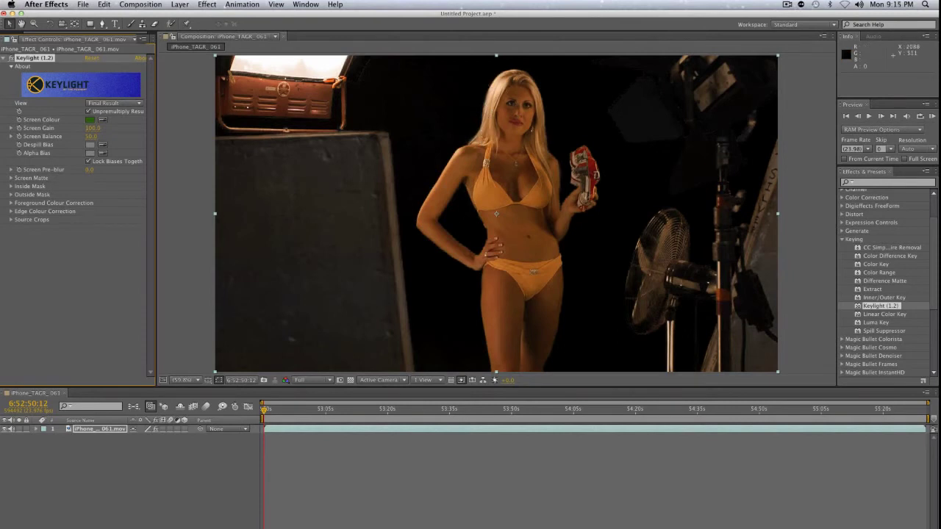
left_click(340, 464)
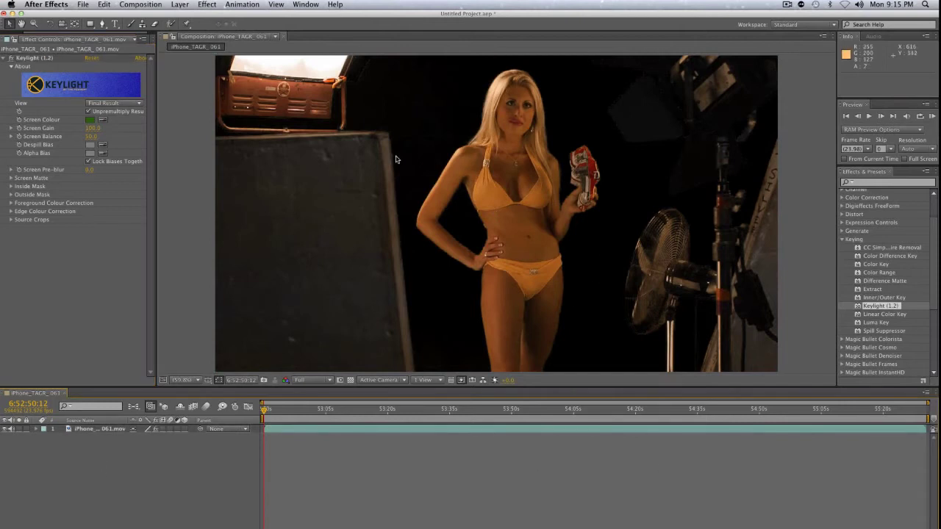
Step: Create a white 1920 x 1080 px solid and place it beneath the footage layer as the background
left_click(180, 5)
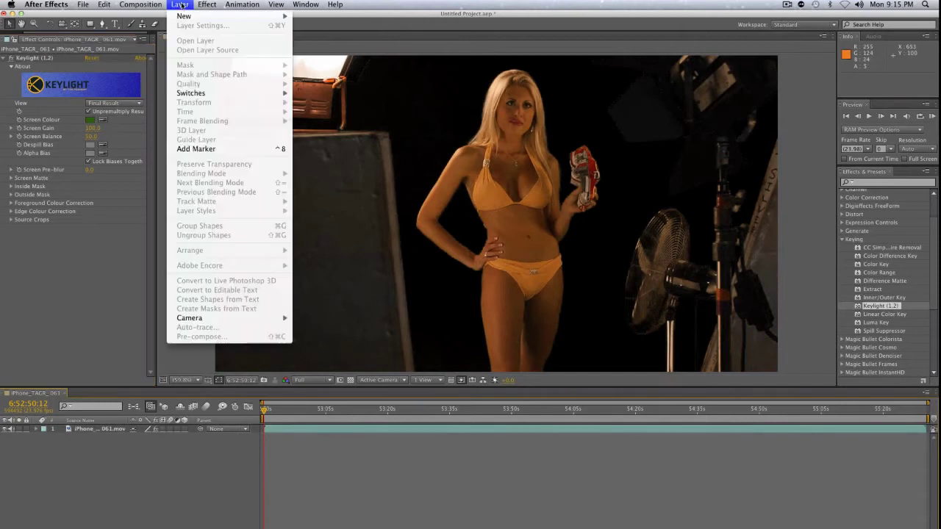
mouse_move(187, 17)
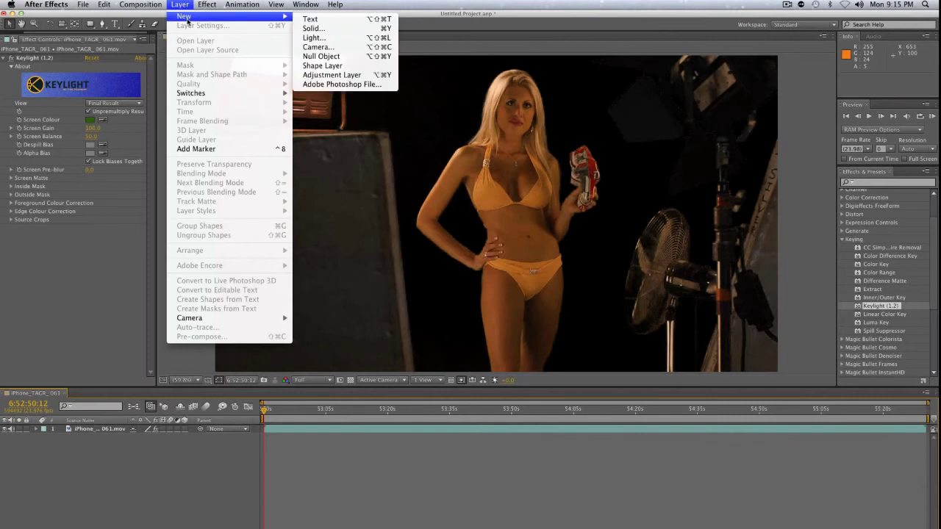
left_click(323, 29)
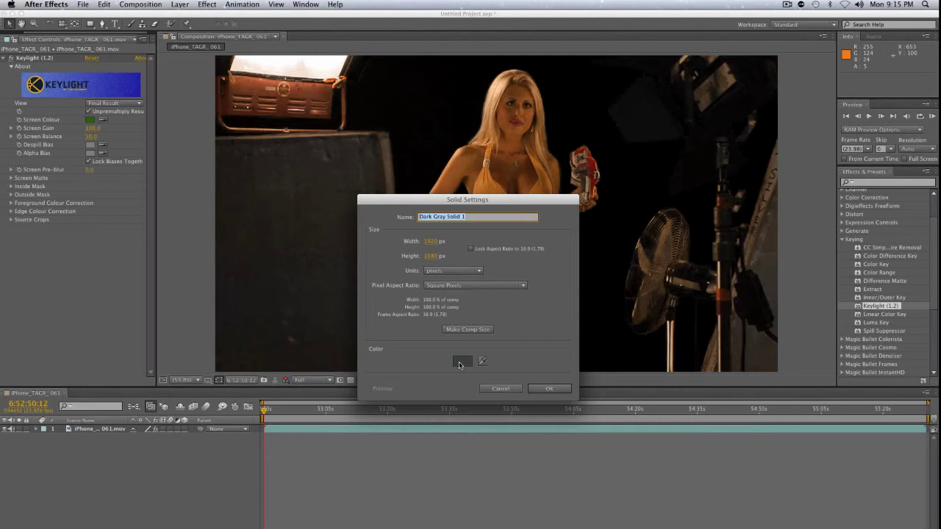
left_click(460, 365)
left_click_drag(436, 312, 180, 178)
key("Return")
key("Return")
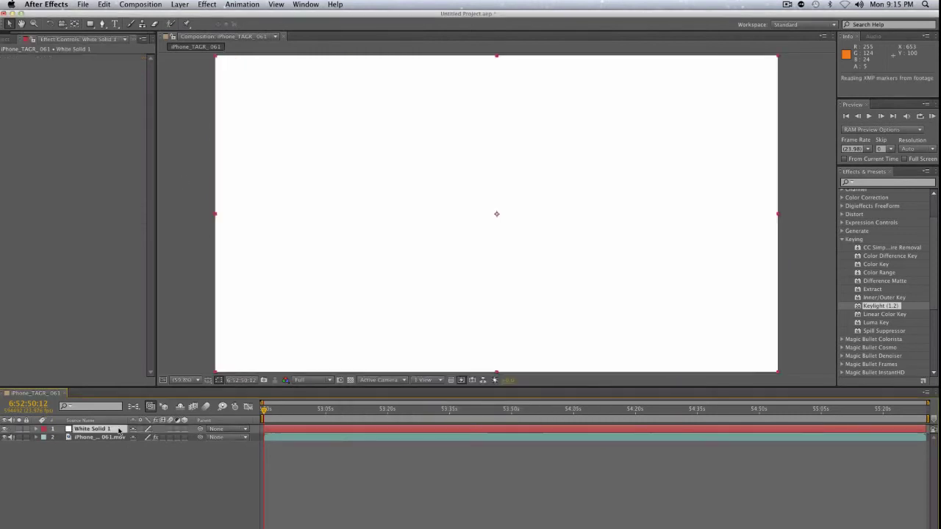
left_click_drag(118, 450, 118, 451)
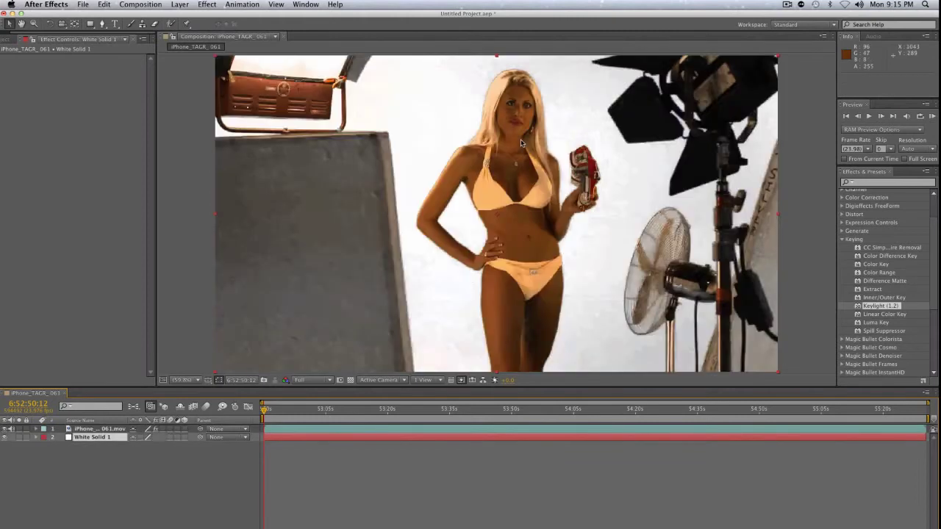
Step: Draw a ten-point pen mask on the footage layer around the woman and toy truck, leaving out the lights, fan and dark panel
scroll(522, 135, "up", 1)
key("space")
left_click_drag(524, 136, 559, 161)
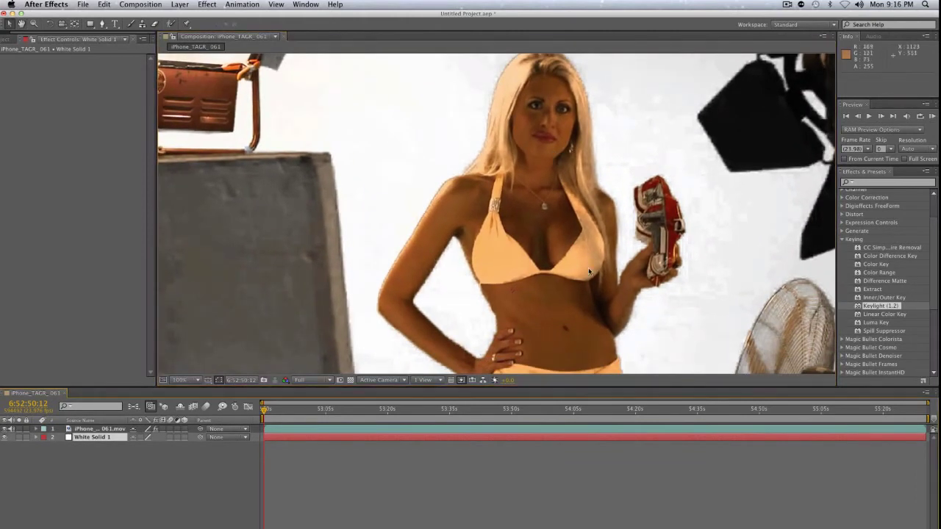
scroll(641, 253, "down", 2)
key("space")
left_click_drag(673, 296, 621, 256)
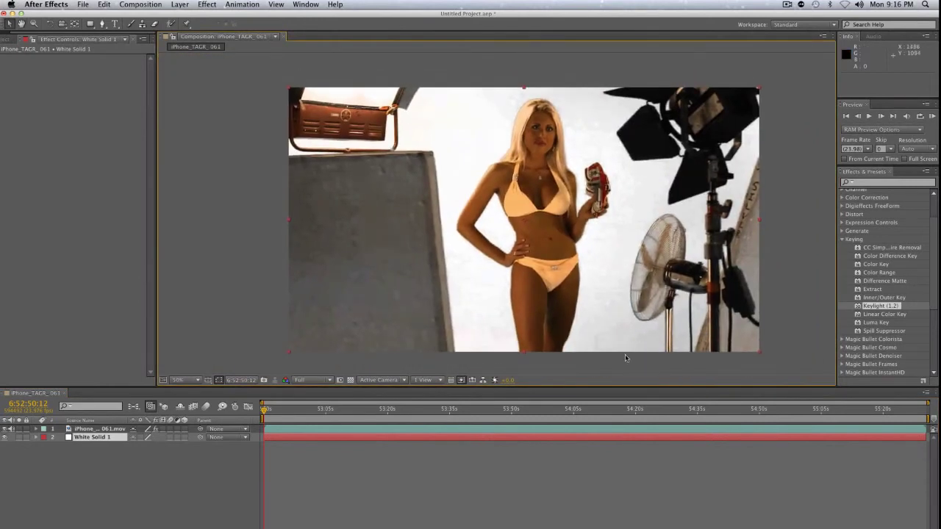
left_click(94, 429)
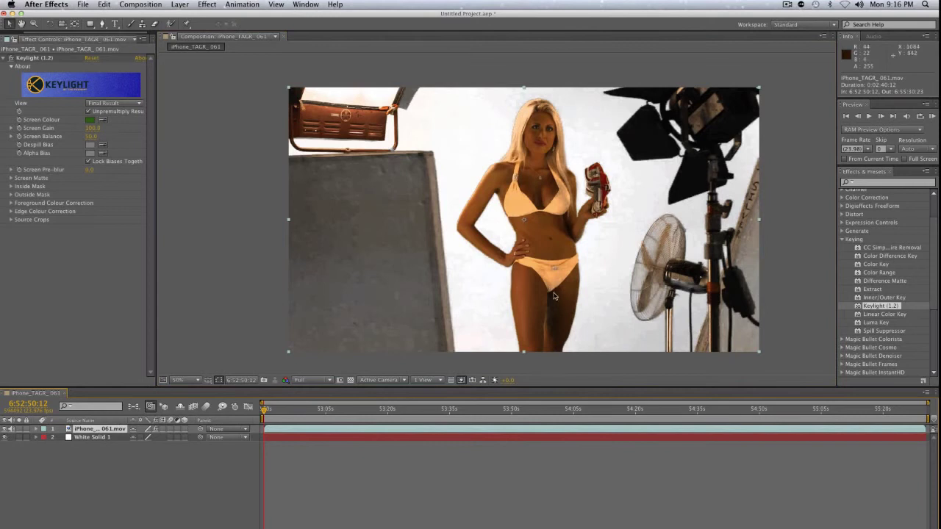
key("g")
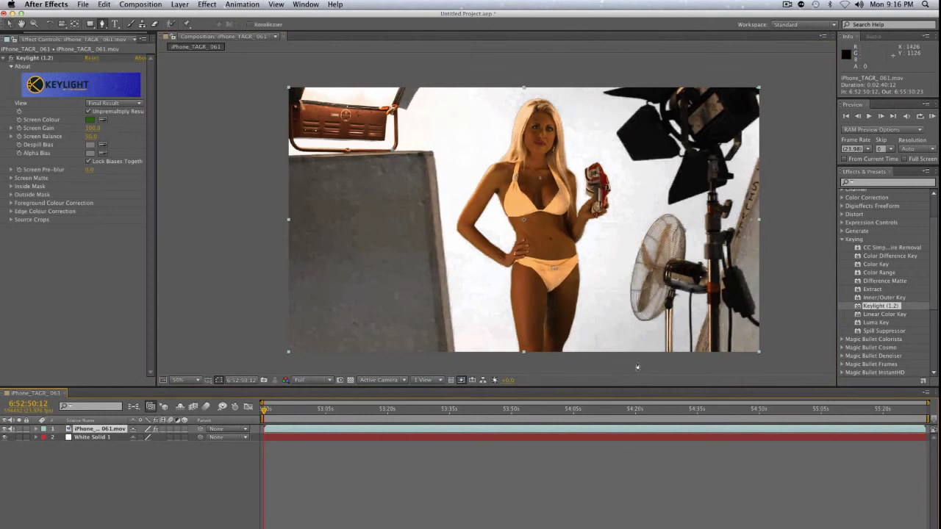
left_click(625, 365)
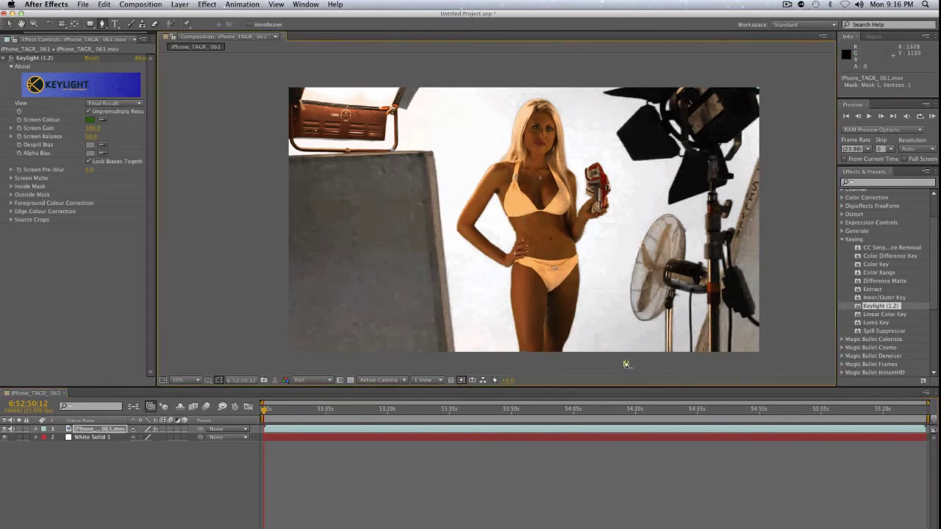
left_click(623, 255)
left_click(635, 198)
left_click(611, 139)
left_click(582, 100)
left_click(545, 71)
left_click(492, 72)
left_click(443, 149)
left_click(451, 242)
left_click(472, 359)
left_click(556, 481)
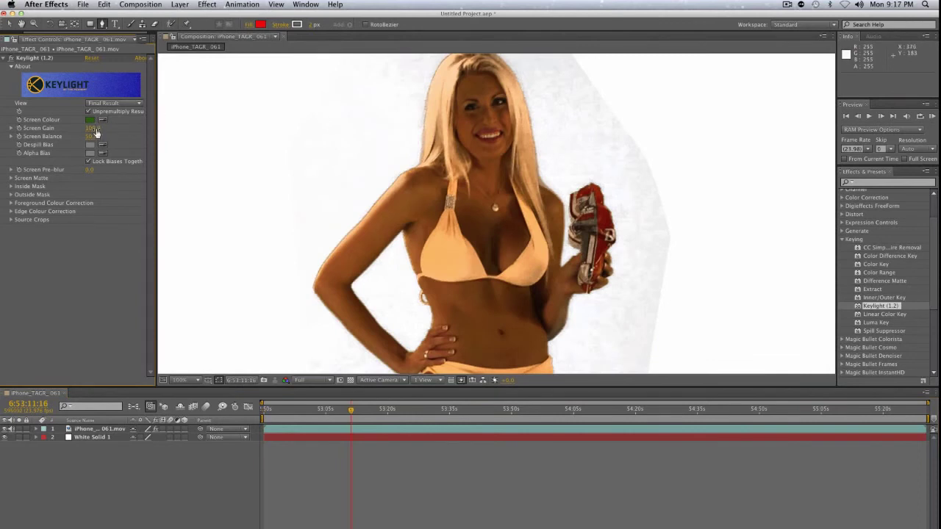
Step: Set Keylight's Screen Gain to 107 and pull the mask's upper vertices closer to the top of the woman's head
left_click_drag(96, 128, 99, 128)
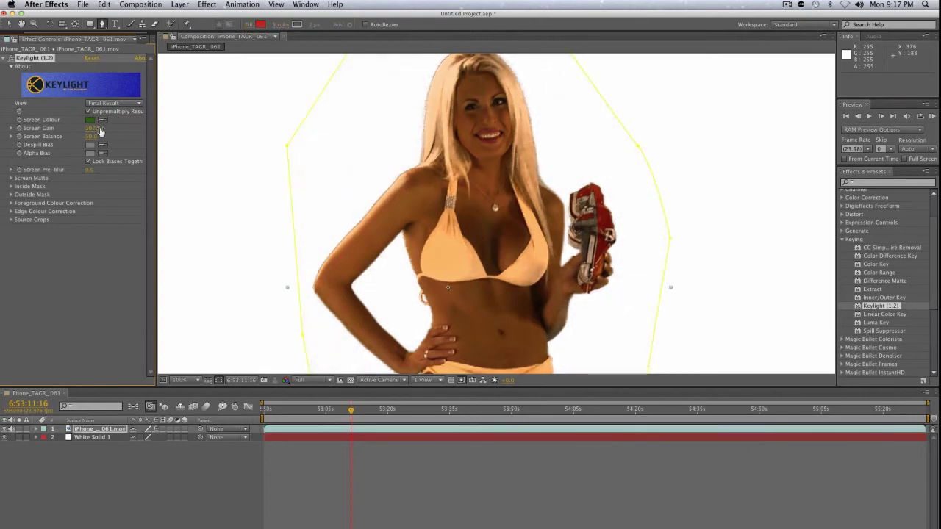
left_click_drag(623, 199, 646, 243)
left_click_drag(579, 115, 607, 132)
key("v")
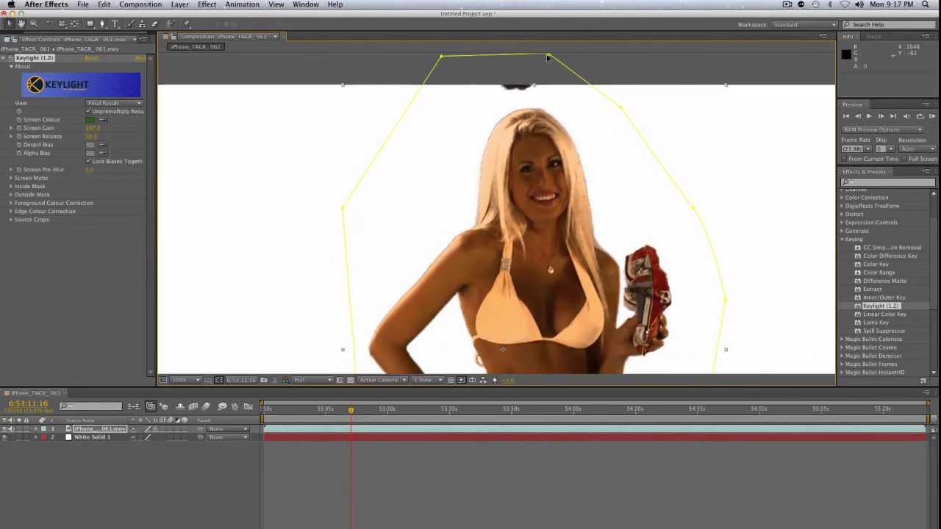
left_click_drag(547, 56, 544, 85)
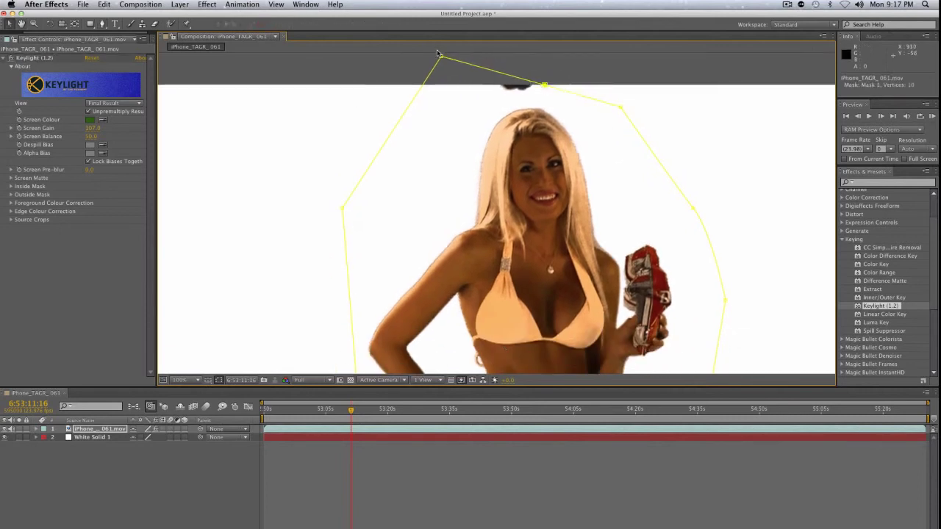
left_click_drag(440, 58, 458, 100)
left_click_drag(546, 86, 552, 93)
key("space")
left_click_drag(575, 153, 548, 134)
key("space")
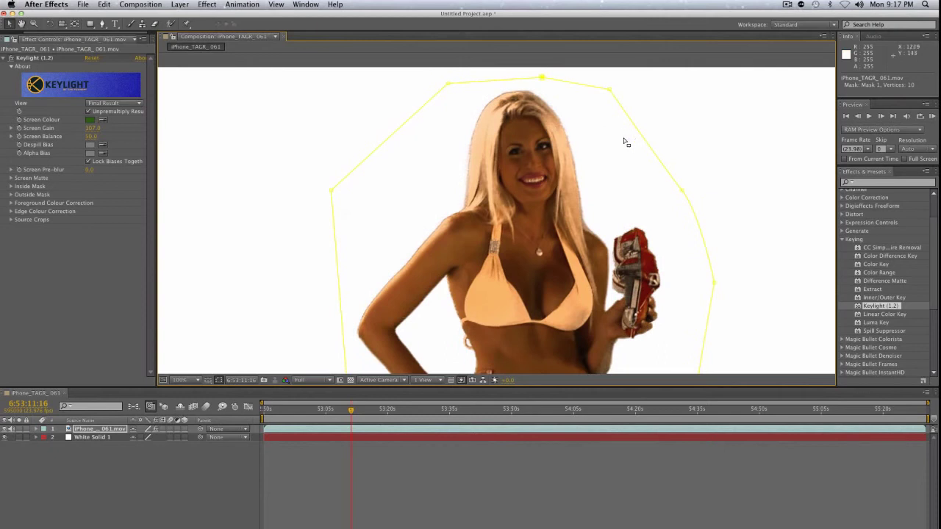
key("a")
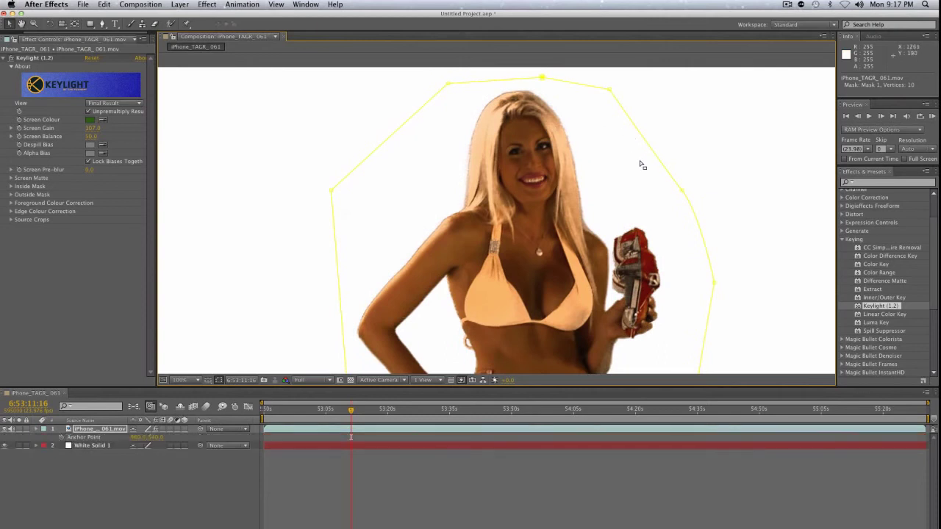
left_click(94, 431)
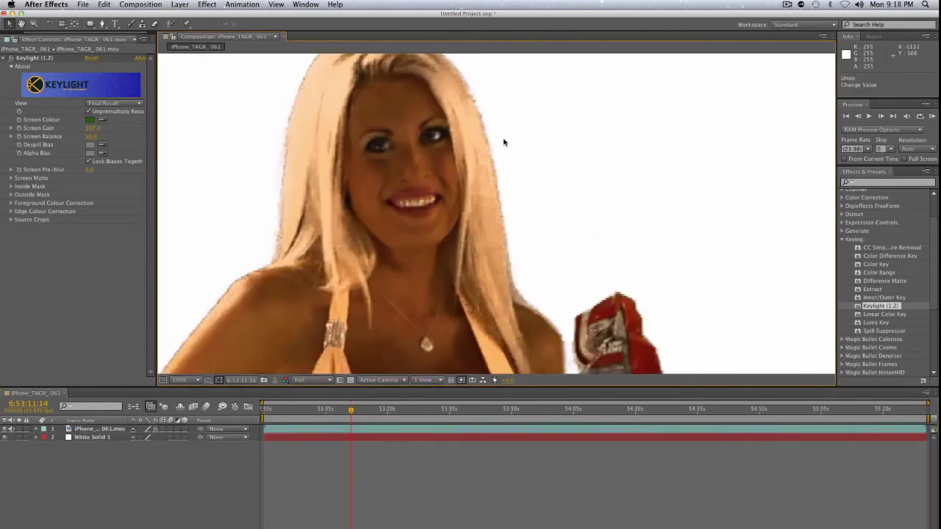
Step: Adjust Keylight's Screen Balance to 57 while checking the woman's hair, skin and toy truck up close
key("space")
left_click_drag(459, 145, 521, 145)
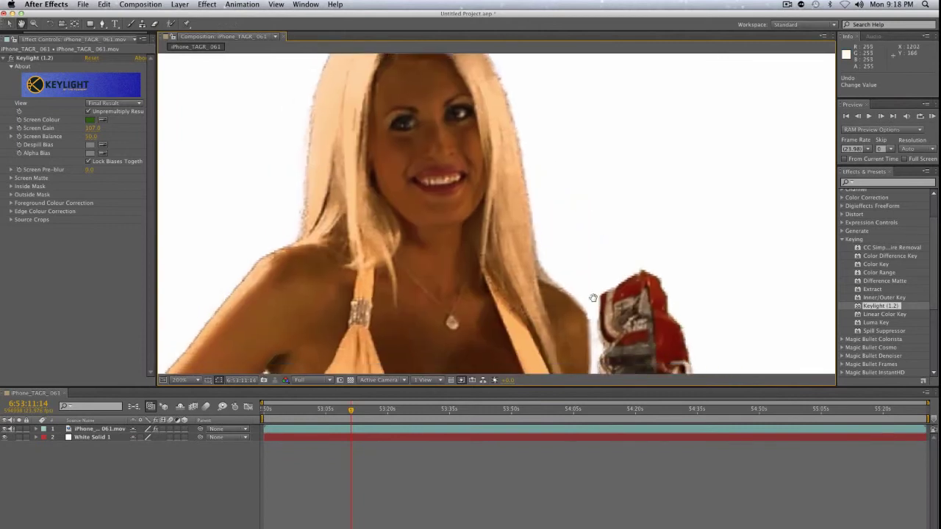
left_click_drag(600, 323, 532, 137)
left_click_drag(87, 138, 91, 138)
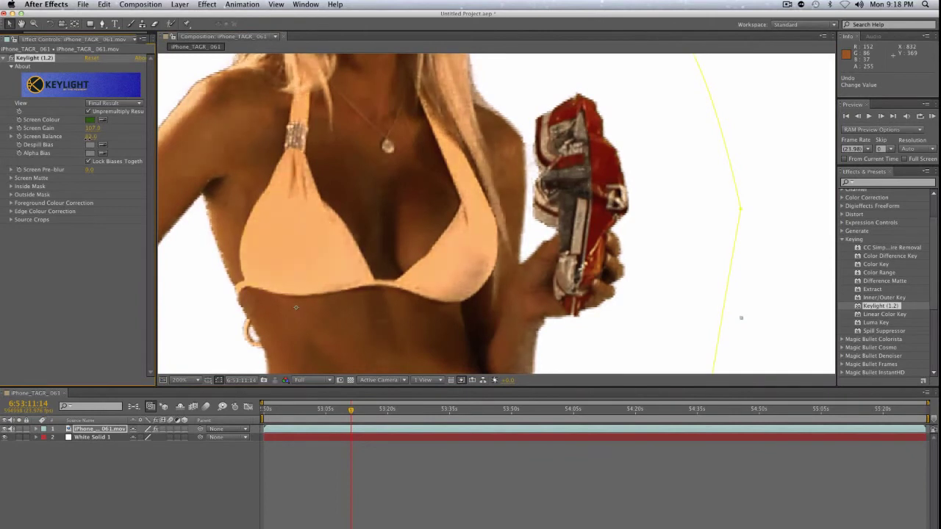
key("space")
left_click_drag(321, 149, 376, 300)
left_click_drag(374, 228, 380, 294)
key("v")
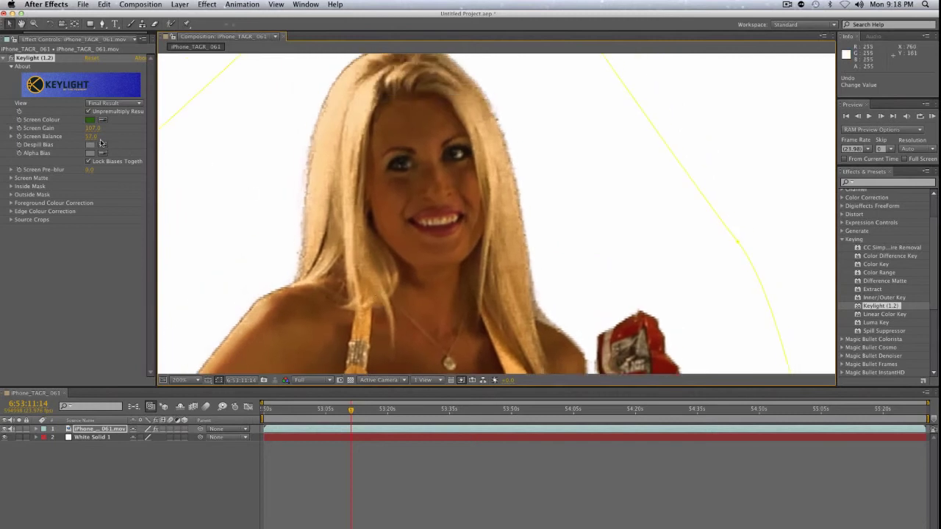
Step: Raise Keylight's Screen Balance to 75 and check the woman's hair, torso and toy truck up close
left_click_drag(93, 138, 103, 137)
key("h")
left_click_drag(559, 216, 538, 152)
left_click_drag(546, 267, 551, 162)
left_click_drag(552, 254, 565, 206)
left_click_drag(523, 252, 534, 346)
left_click_drag(569, 188, 498, 324)
key("v")
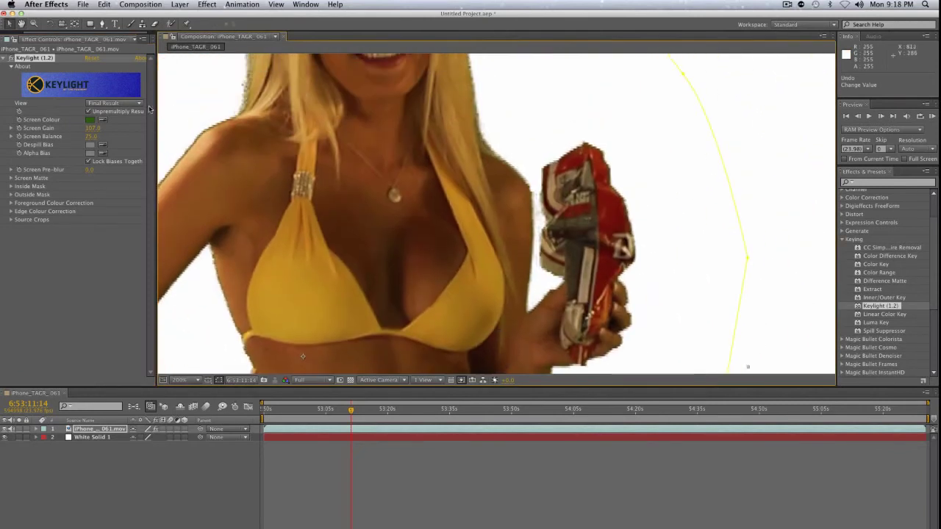
Step: Try Keylight's Screen Balance at 50 for comparison, and settle on a Screen Balance of 76
left_click(93, 137)
type("50")
key("Return")
left_click_drag(92, 137, 106, 137)
left_click_drag(448, 213, 485, 254)
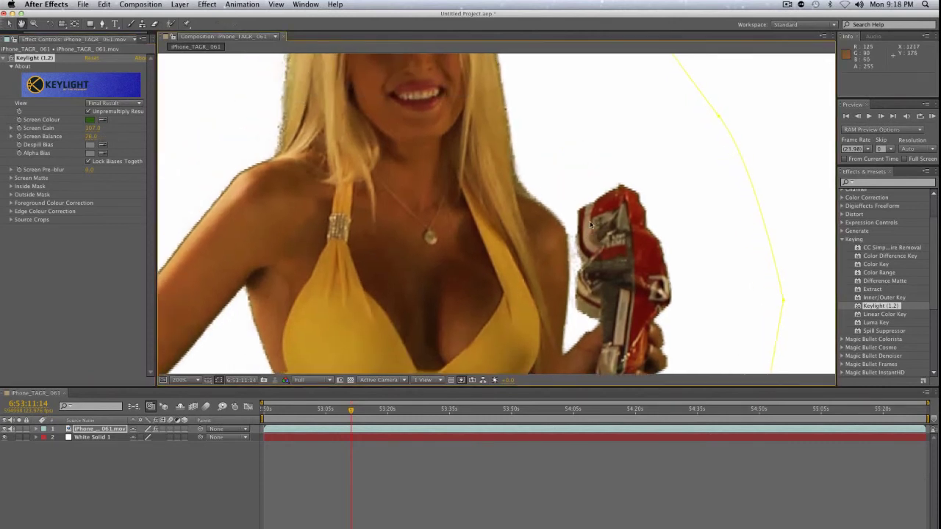
scroll(561, 184, "down", 1)
left_click_drag(521, 214, 585, 225)
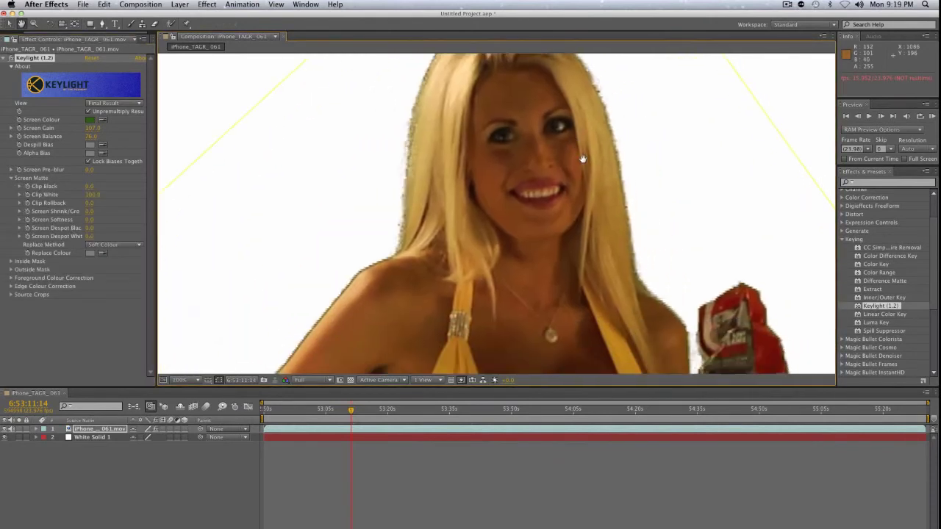
Step: Set Clip White to 87 in Keylight's Screen Matte settings while checking the edges of the hair, shoulder and arm
left_click_drag(582, 159, 580, 209)
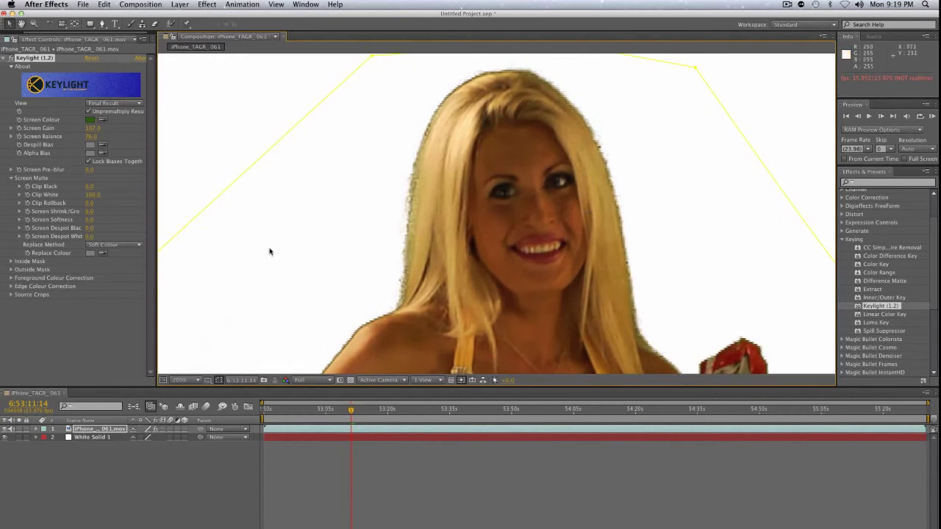
mouse_move(588, 245)
left_mouse_down()
mouse_move(599, 241)
mouse_move(551, 118)
mouse_move(558, 141)
left_mouse_up()
left_click_drag(482, 140, 615, 192)
left_click_drag(401, 221, 399, 280)
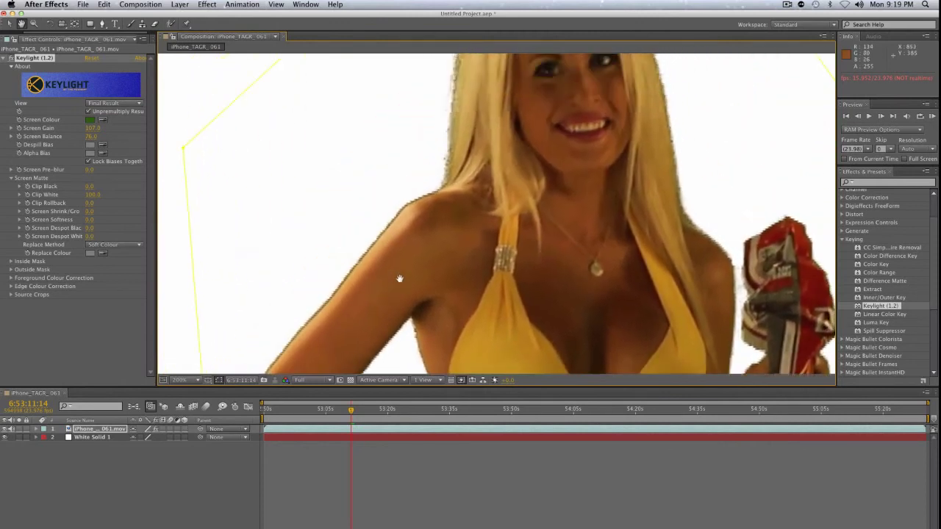
left_click(11, 179)
left_click(11, 178)
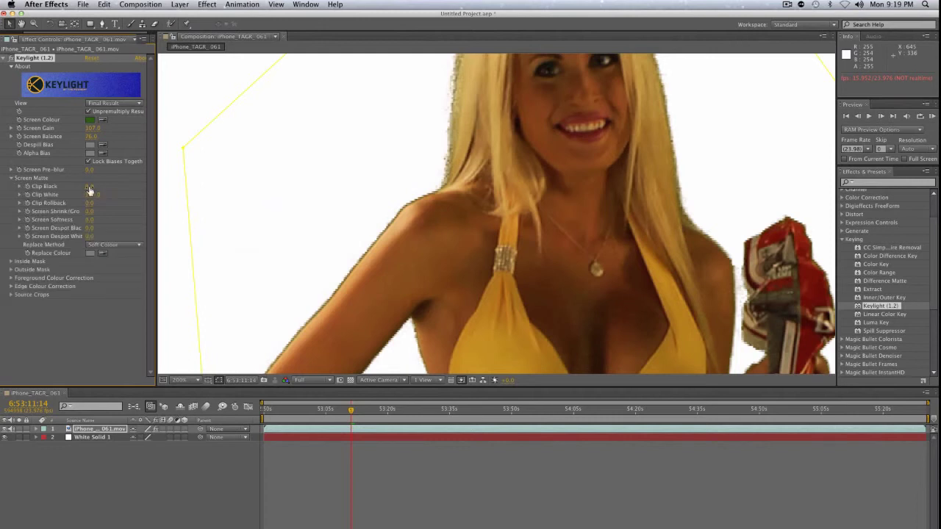
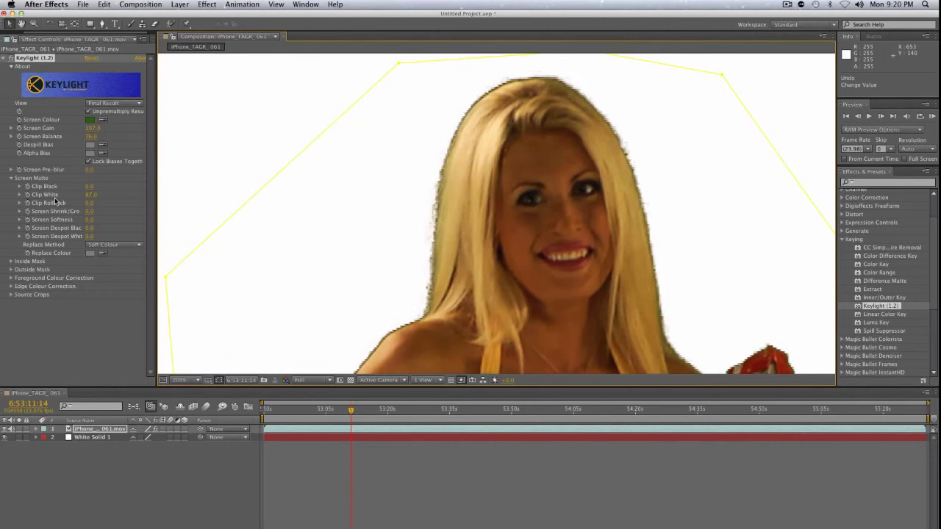
left_click_drag(508, 221, 466, 205)
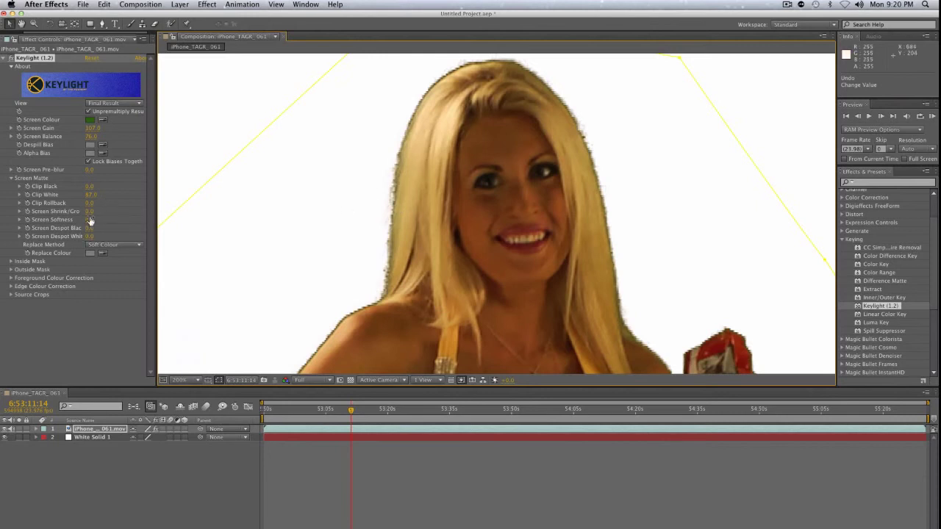
Step: Set Keylight's Screen Shrink/Grow to -1.4 and Screen Softness to 1.5 while checking the arm and hair edges
left_click_drag(89, 213, 84, 211)
left_click_drag(483, 276, 631, 168)
left_click_drag(577, 247, 490, 150)
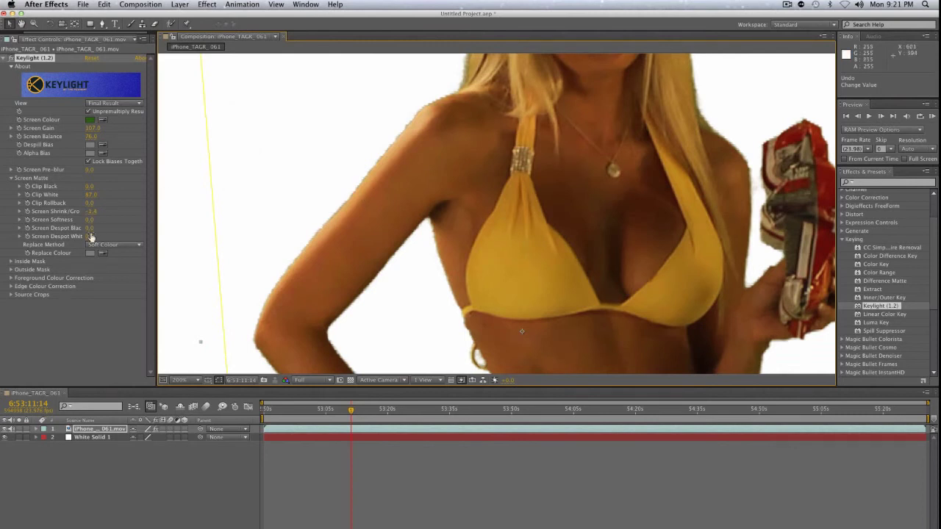
left_click_drag(90, 220, 97, 218)
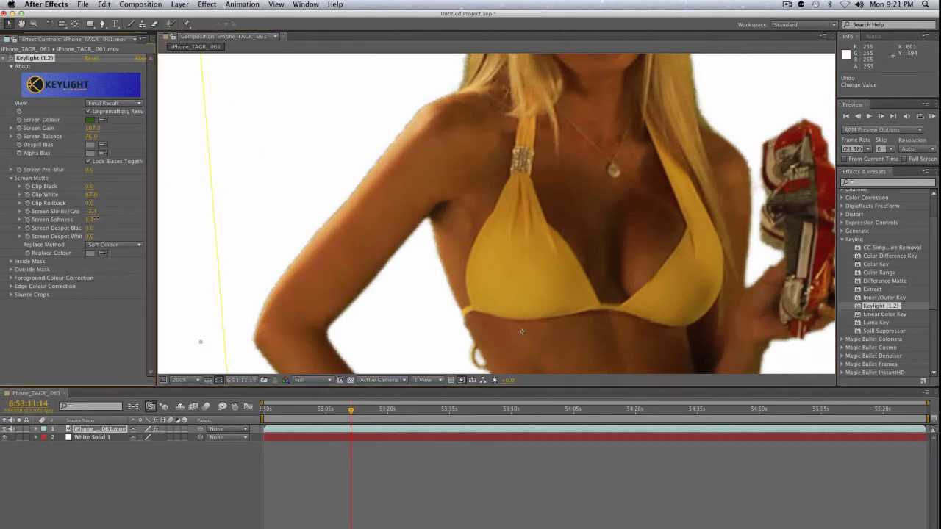
scroll(548, 271, "up", 5)
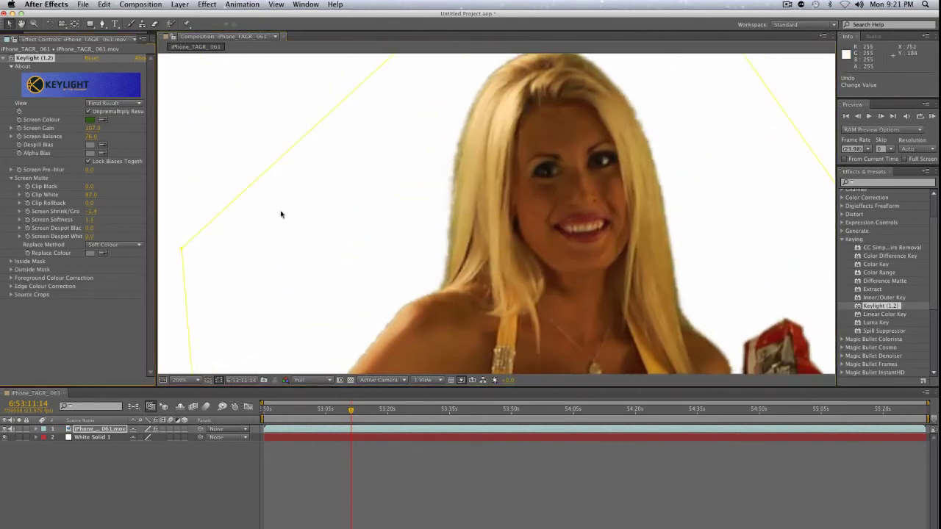
scroll(510, 254, "up", 3)
Step: Set Keylight's Screen Shrink/Grow to -1.8 and check the outline around the hair, arms and toy truck
left_click_drag(95, 210, 91, 210)
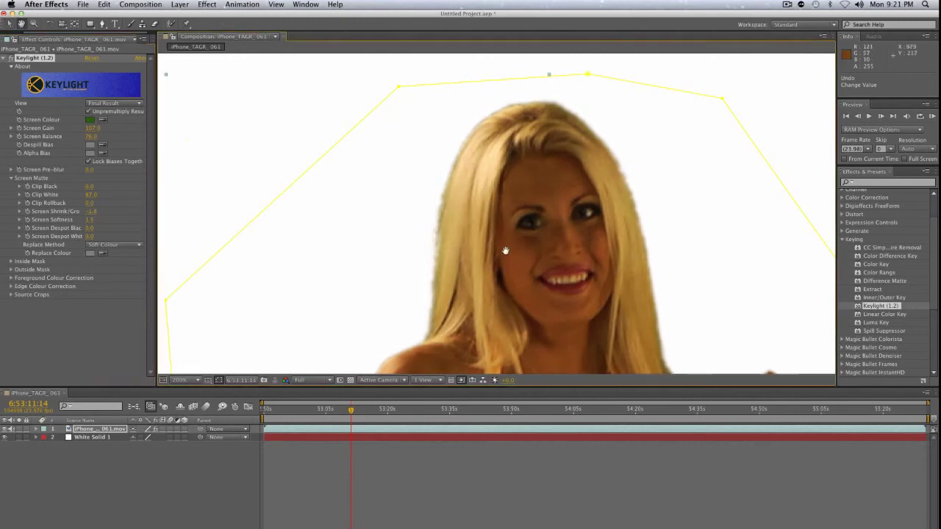
left_click_drag(504, 250, 432, 211)
scroll(432, 211, "down", 4)
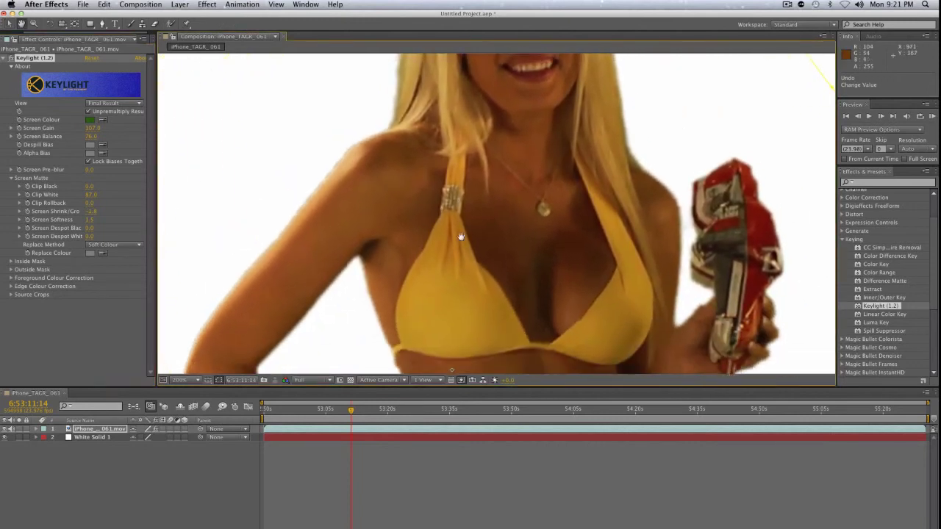
scroll(541, 225, "down", 4)
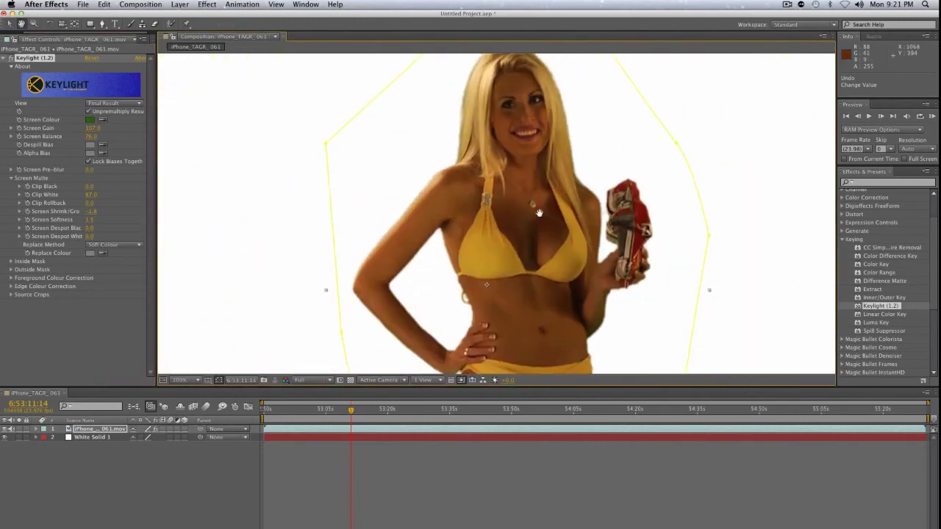
scroll(547, 213, "up", 2)
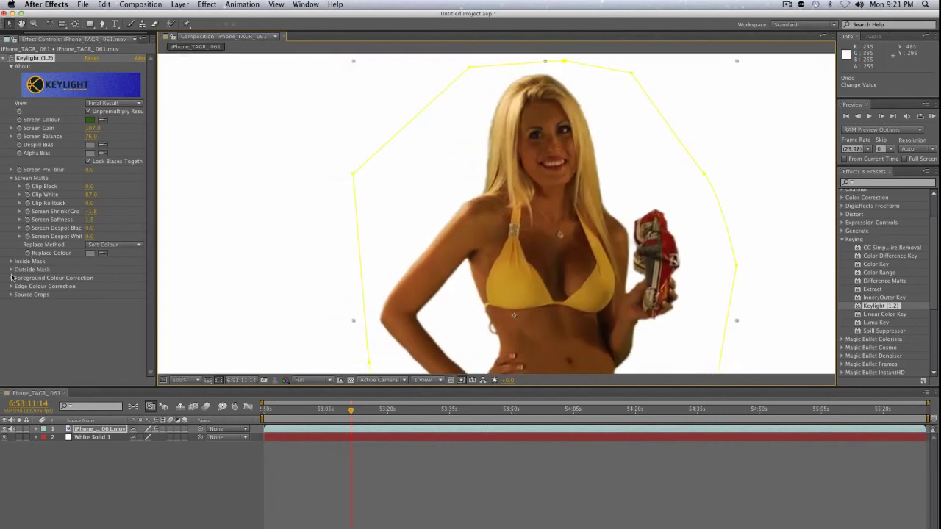
left_click_drag(634, 210, 604, 233)
Step: Search the effects for "refine" and add Refine Matte to the footage layer after Keylight
left_click(884, 183)
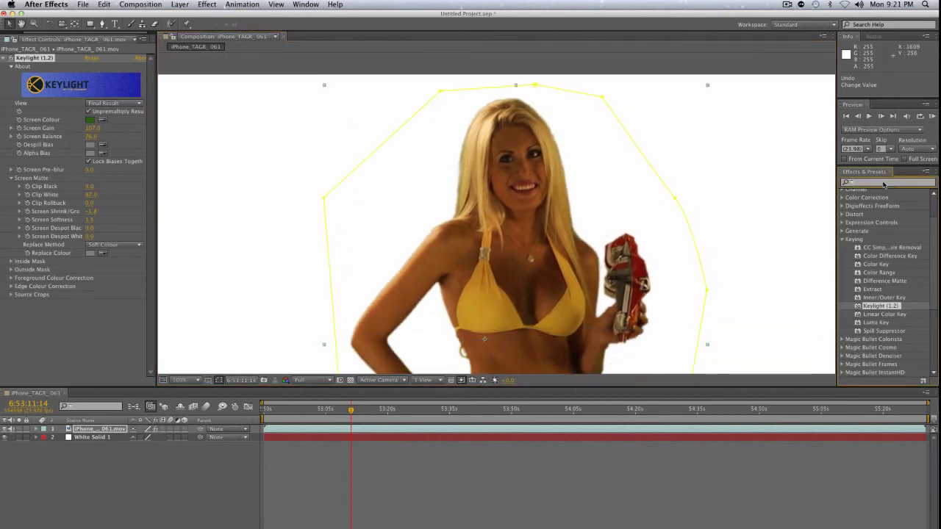
left_click(883, 184)
type("refine")
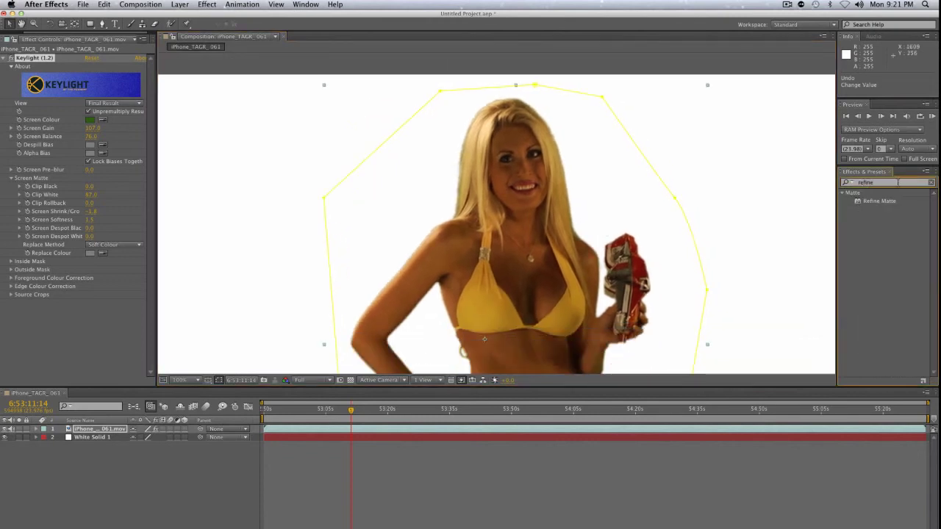
left_click(868, 204)
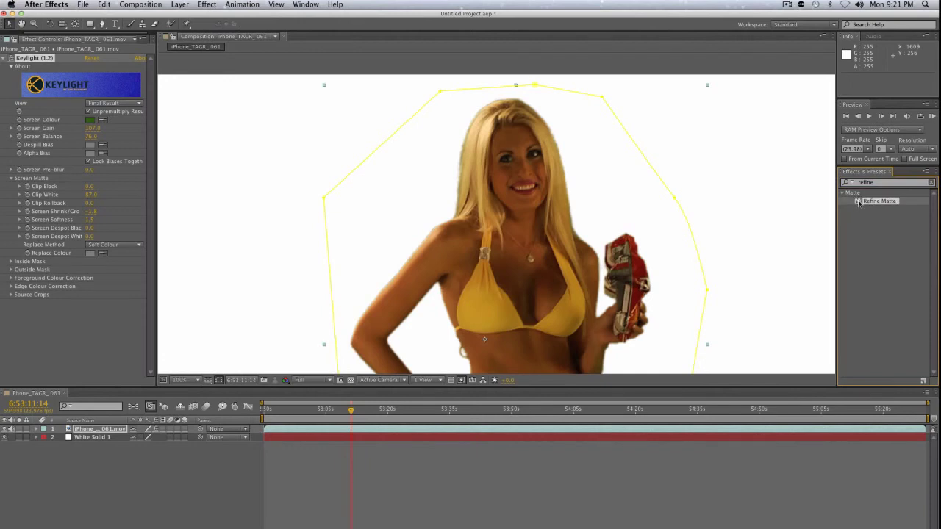
left_click_drag(859, 204, 96, 338)
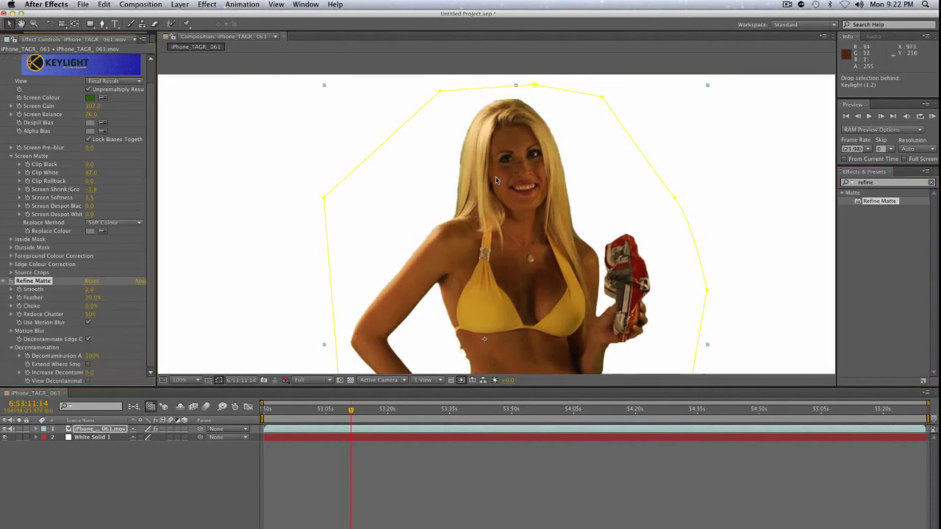
Step: Set Refine Matte's Smooth to 1 after checking the edges of the hair and shoulder up close
scroll(504, 164, "up", 2)
key("space")
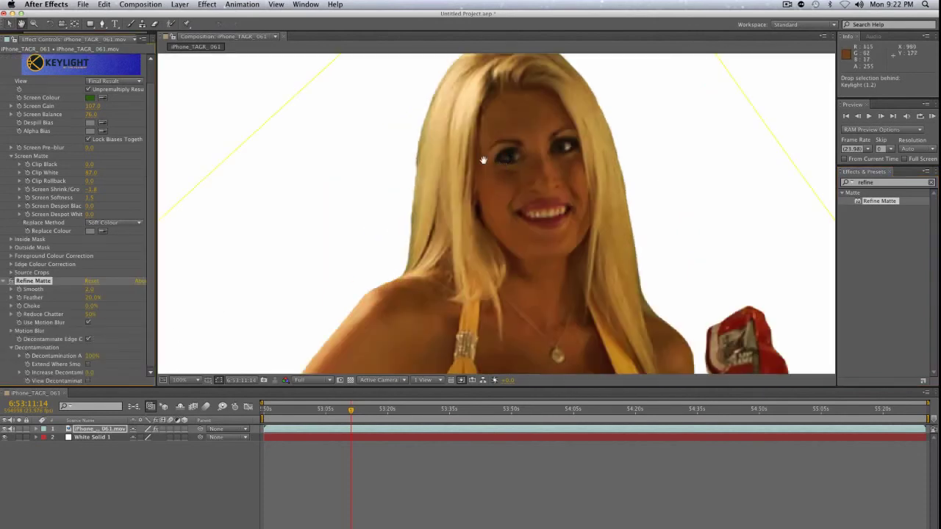
mouse_move(483, 159)
left_mouse_down()
mouse_move(504, 219)
mouse_move(490, 158)
left_mouse_up()
left_click_drag(476, 299, 524, 265)
left_click(89, 290)
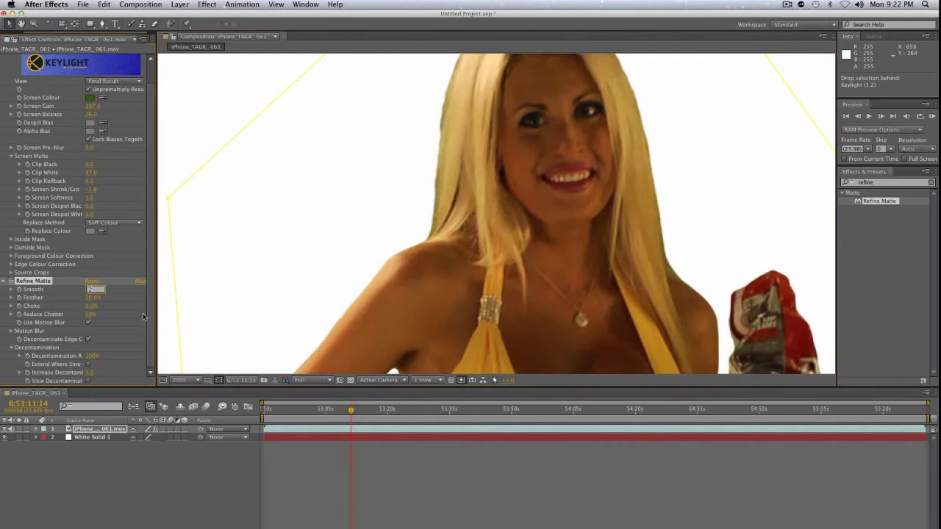
type("1")
key("Return")
Step: Examine the refined matte edges around the woman's hair, arms, body and toy truck
left_click_drag(435, 151, 440, 189)
scroll(592, 211, "down", 3)
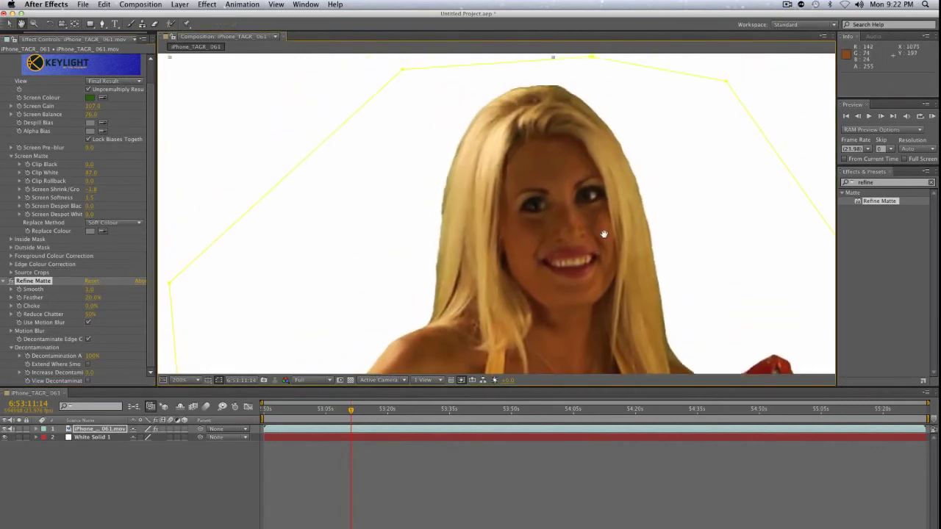
left_click_drag(592, 208, 542, 141)
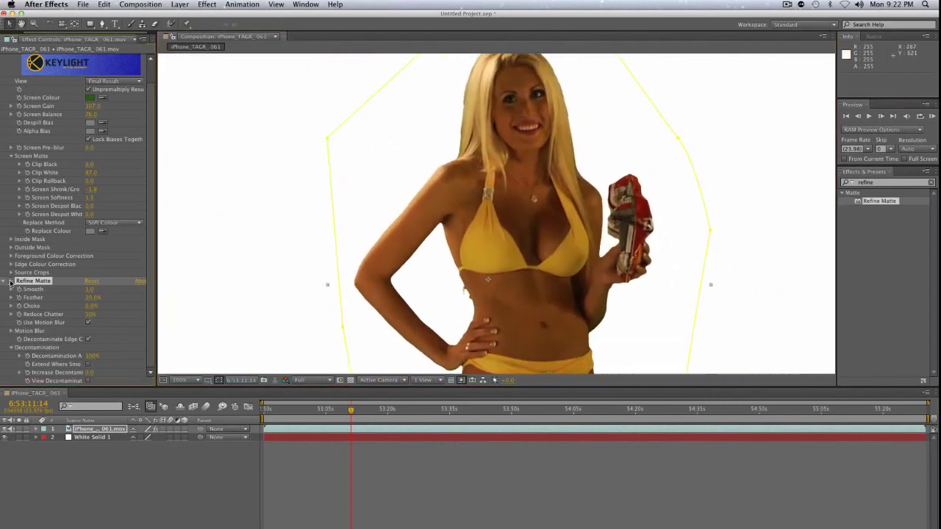
scroll(540, 189, "up", 1)
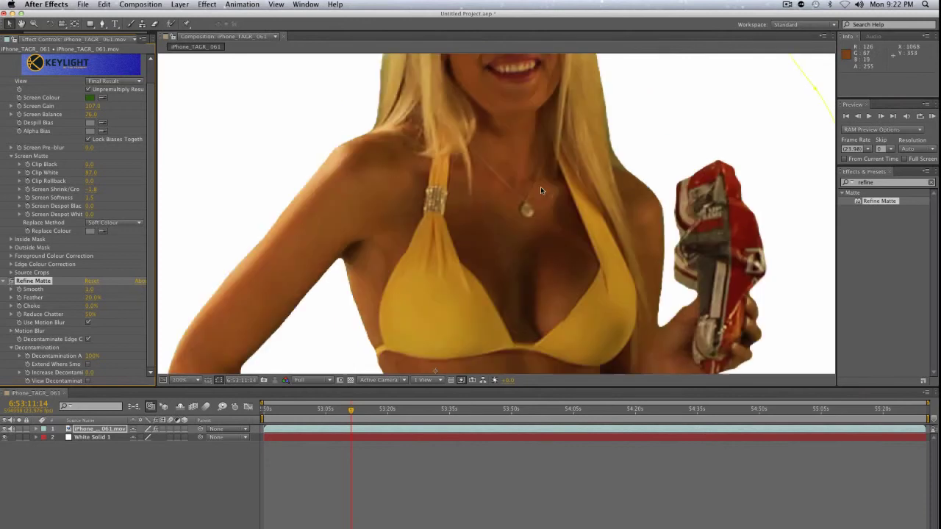
left_click_drag(476, 222, 530, 91)
left_click_drag(537, 171, 563, 269)
scroll(576, 199, "down", 2)
left_click_drag(594, 232, 537, 204)
scroll(535, 189, "up", 1)
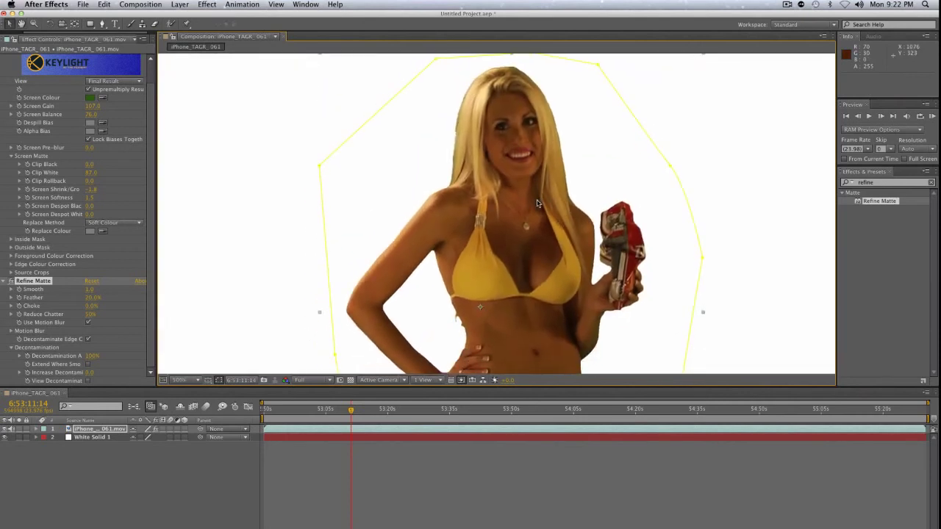
Step: Find the Curves effect, apply it to the footage layer, and raise the middle of the RGB curve to brighten the woman
left_click_drag(879, 182, 823, 185)
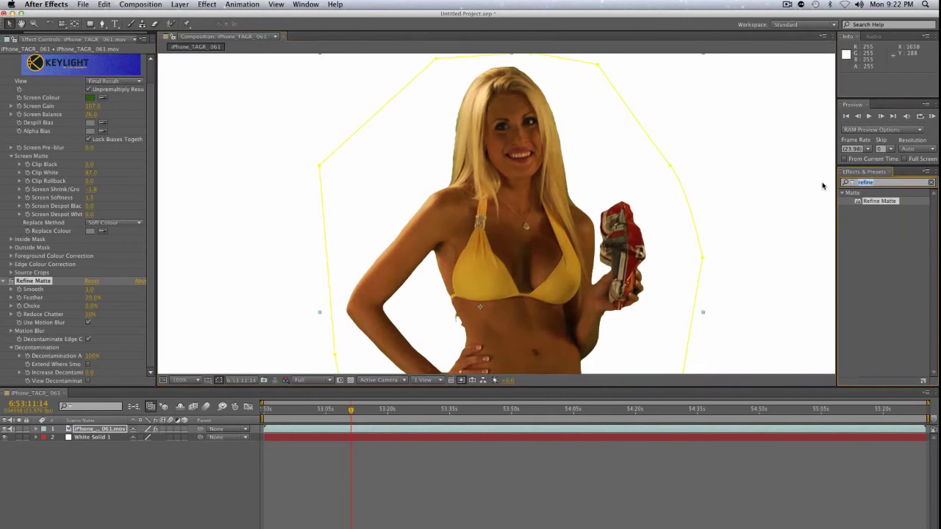
type("curves")
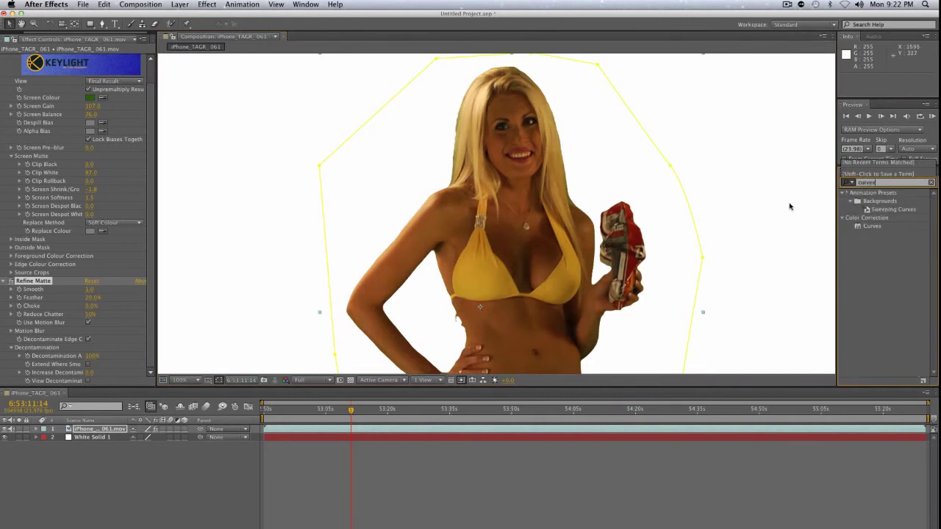
double_click(871, 225)
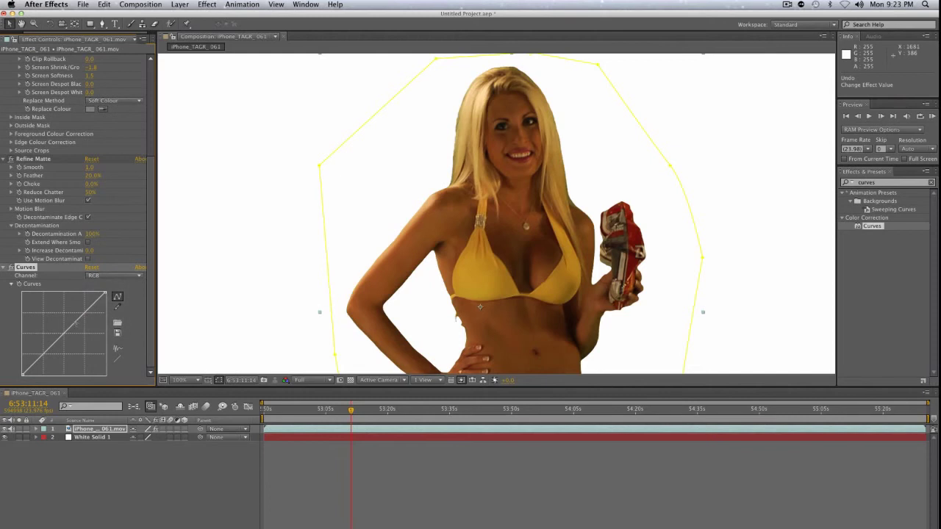
mouse_move(65, 333)
left_mouse_down()
mouse_move(64, 319)
mouse_move(46, 330)
mouse_move(58, 331)
left_mouse_up()
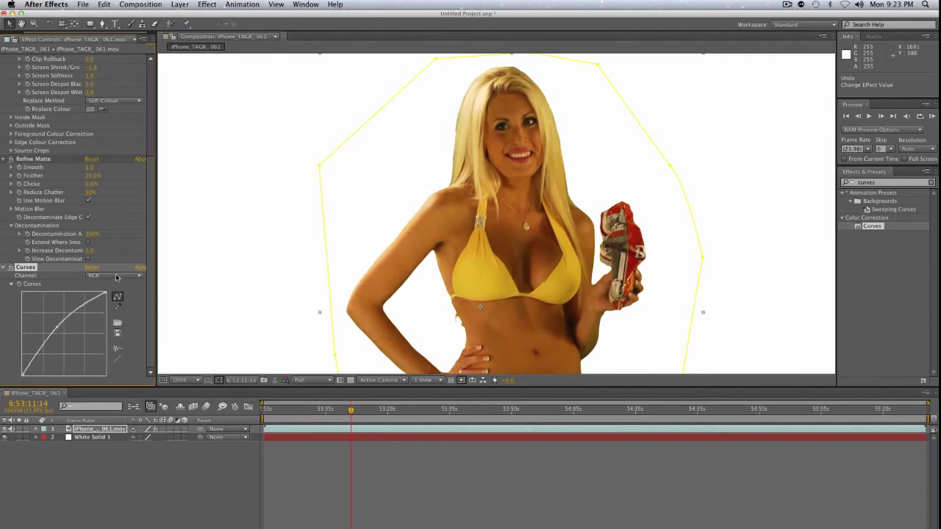
Step: Raise the middle of the Red channel curve slightly in Curves, comparing the footage with and without the effect
left_click(116, 276)
left_click(117, 294)
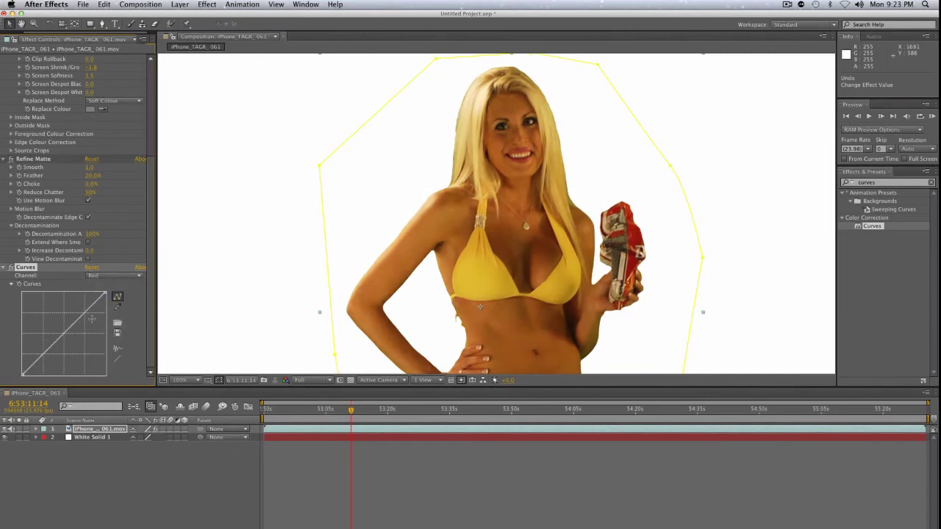
left_click_drag(60, 335, 71, 327)
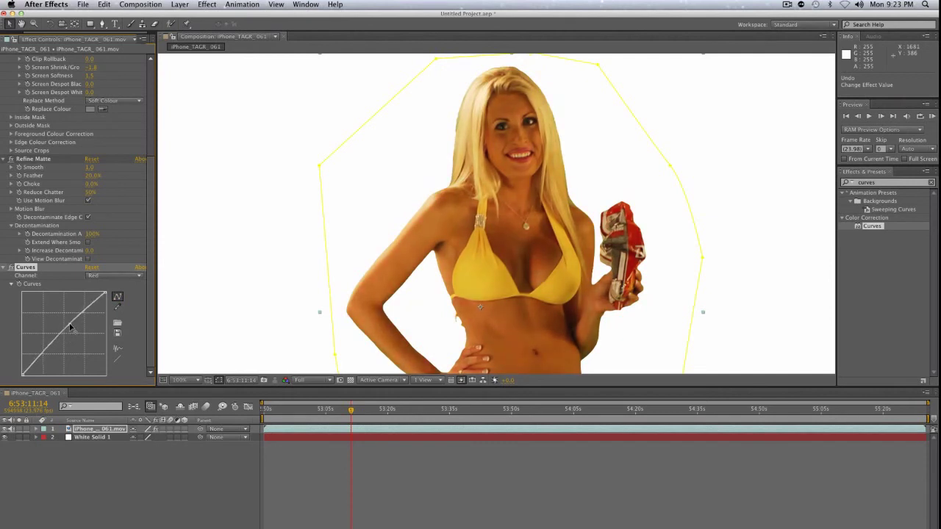
left_click_drag(34, 366, 36, 363)
left_click(11, 267)
left_click(11, 267)
left_click_drag(71, 324, 69, 325)
Step: Raise the middle of the Blue channel curve in Curves and compare the footage with and without the effect
left_click(111, 277)
left_click(105, 316)
left_click_drag(61, 336, 73, 318)
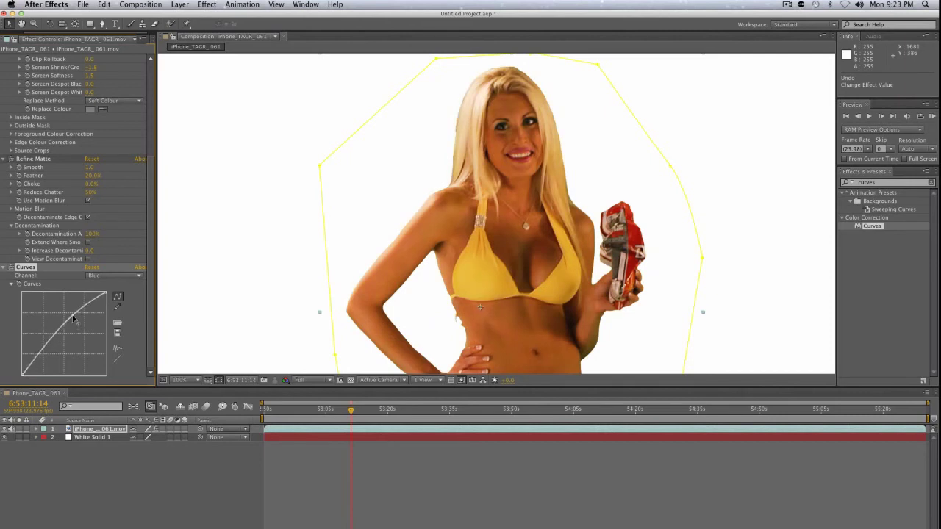
left_click(11, 267)
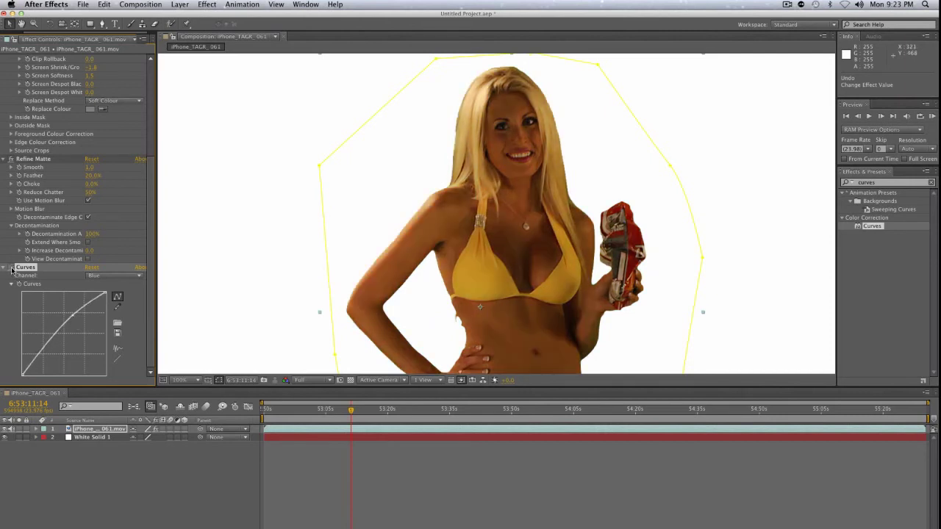
left_click(11, 267)
Step: Deselect the footage layer and play a preview of the whole keyed composition on the white background
scroll(658, 180, "down", 2)
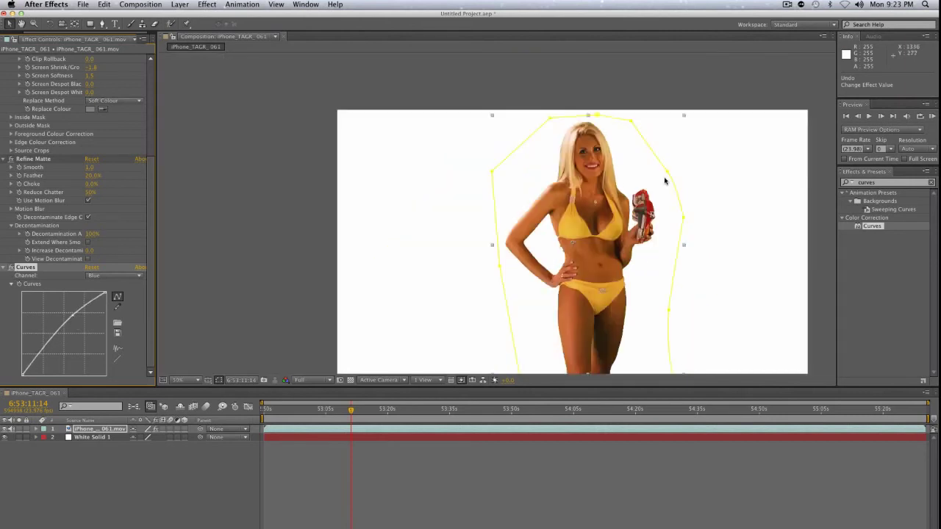
left_click_drag(682, 231, 601, 210)
left_click(596, 498)
key("space")
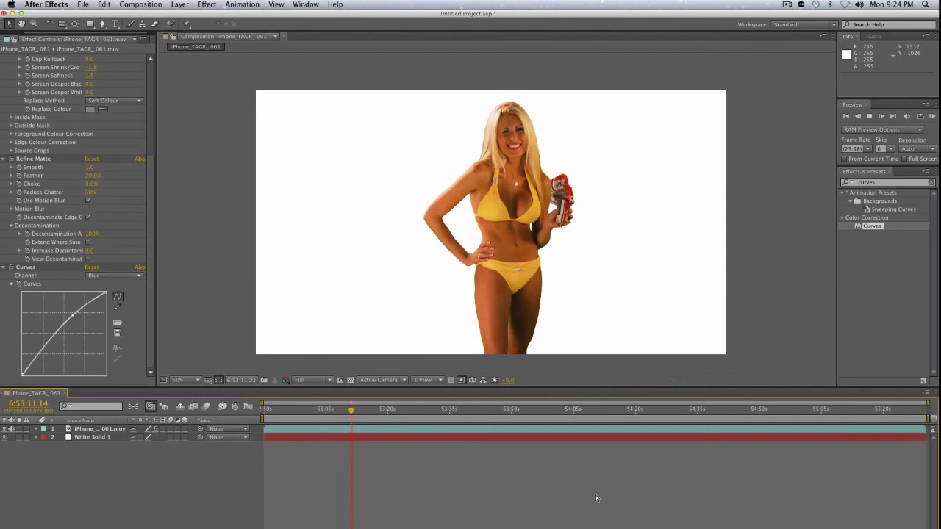
key("space")
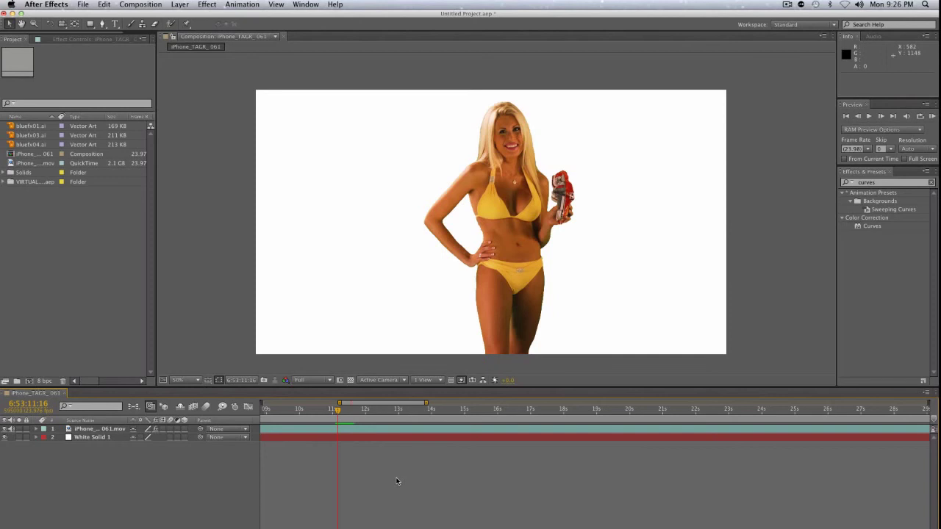
left_click(497, 314)
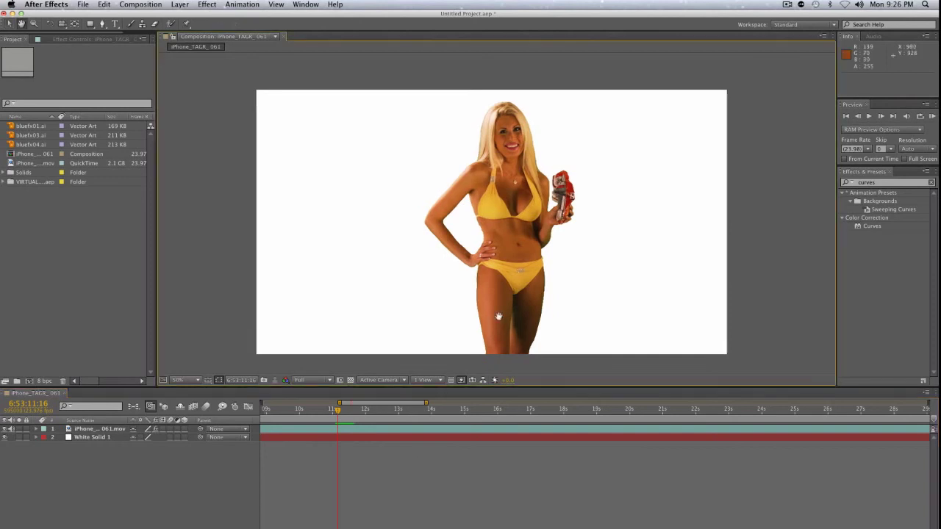
left_click_drag(497, 316, 505, 309)
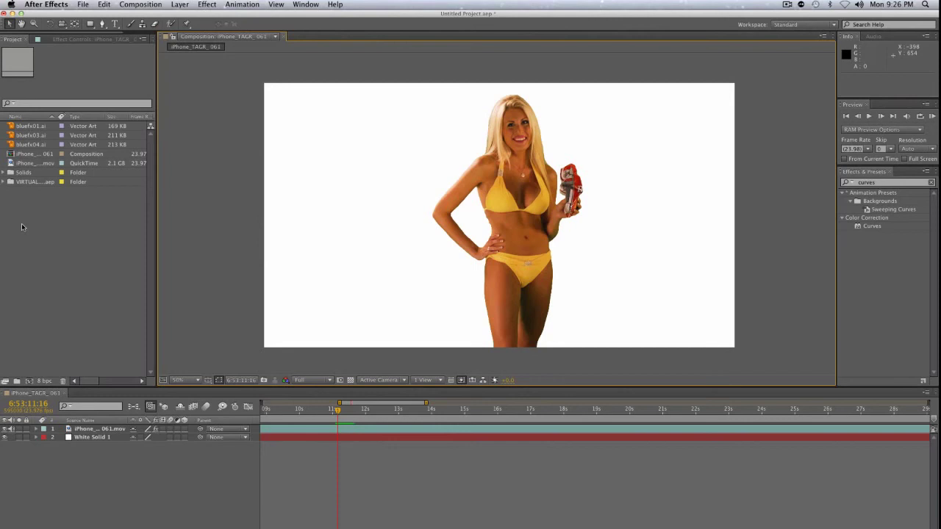
Step: Open the LOWER_THIRD_TEXT_02 composition from the ALL TEXT folder inside the virtual studio project's CUSTOMIZE folder
left_click(5, 181)
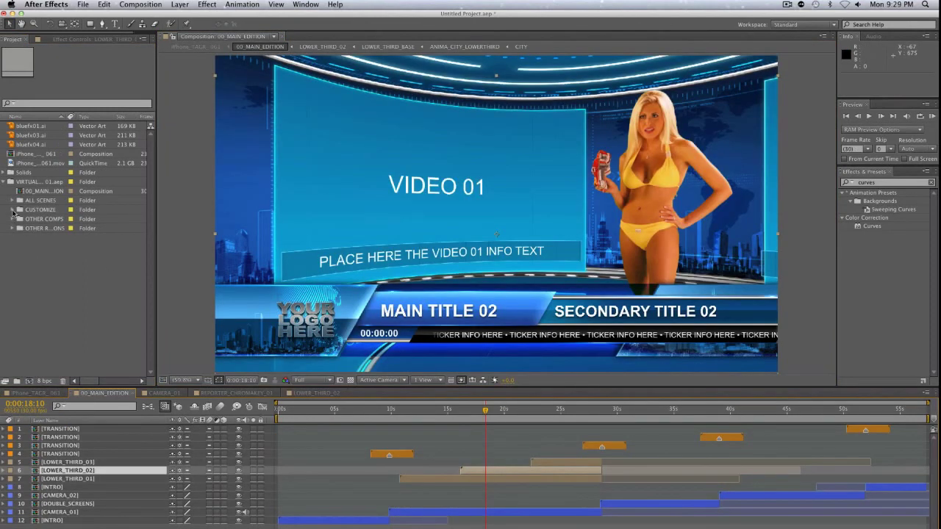
left_click(13, 210)
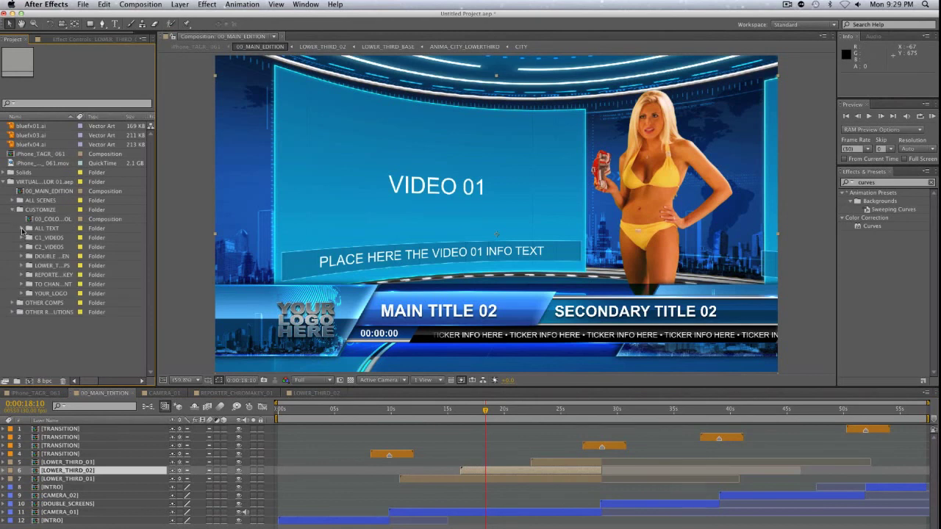
left_click(21, 229)
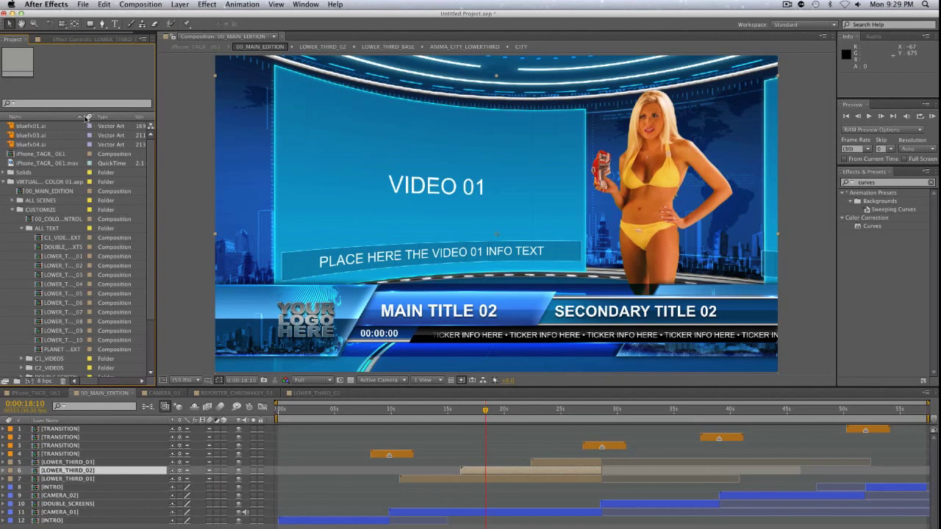
left_click(59, 265)
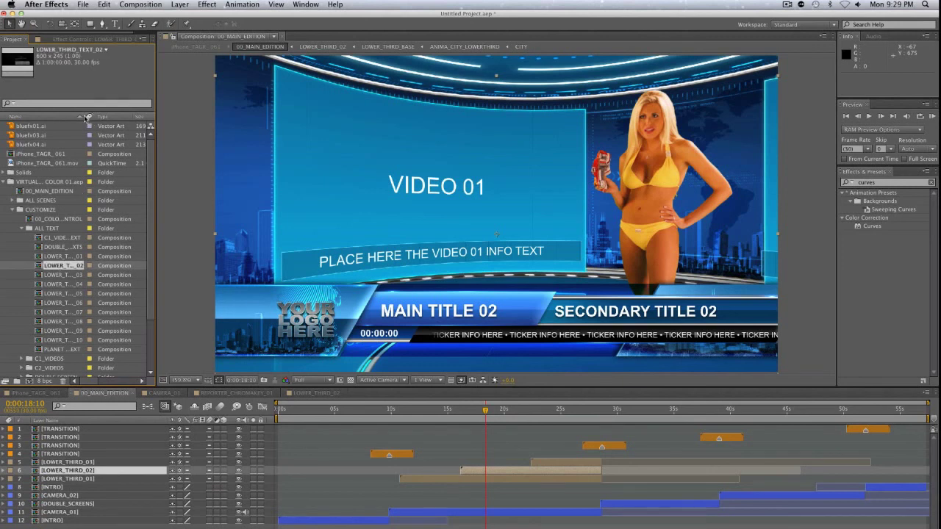
left_click_drag(87, 117, 119, 118)
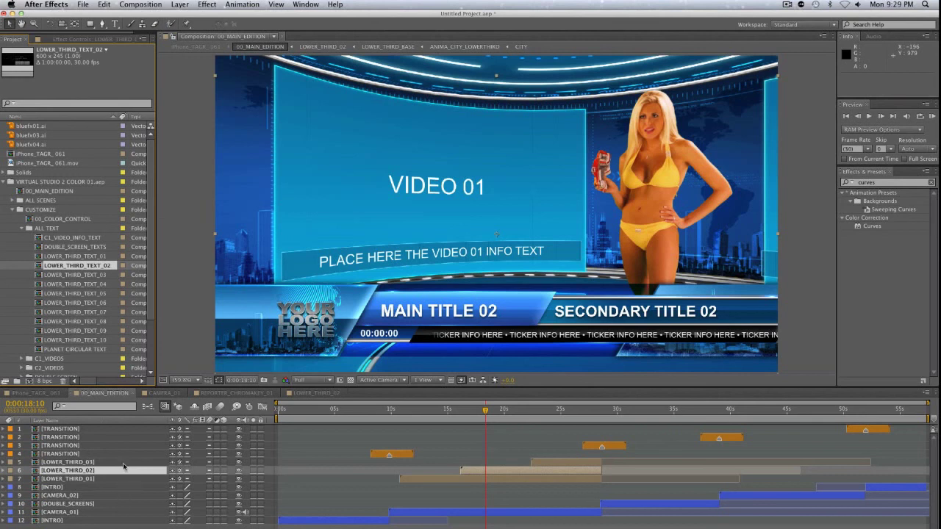
double_click(107, 266)
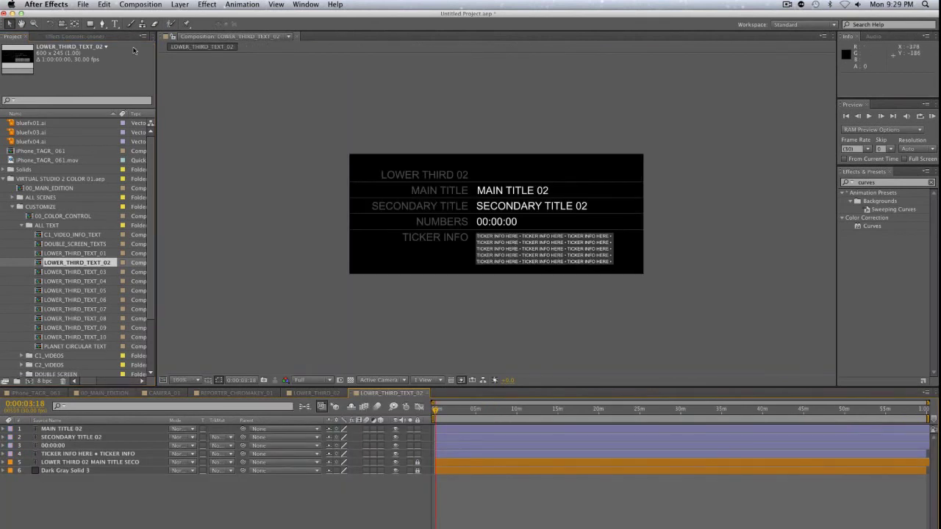
Step: Replace the main title text of lower third 02 with "BIKINI BABE NEWS"
left_click(115, 24)
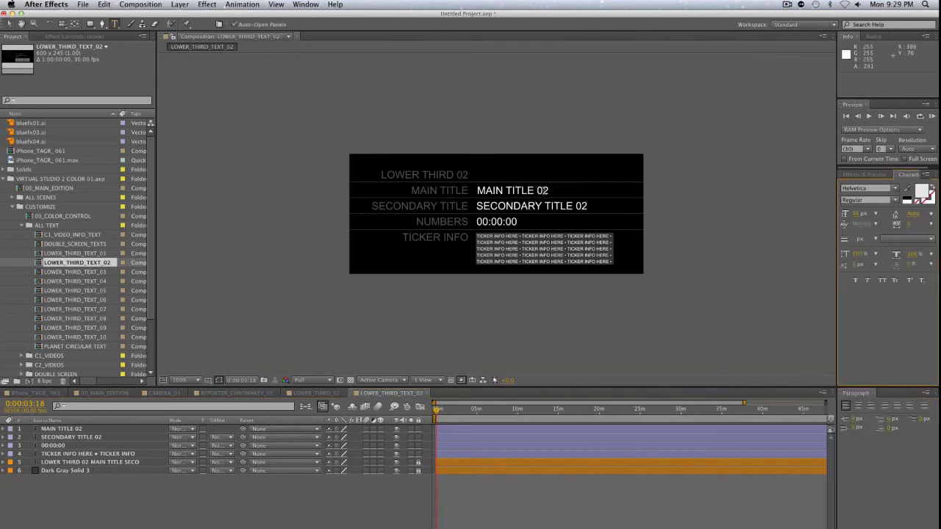
left_click_drag(548, 190, 479, 190)
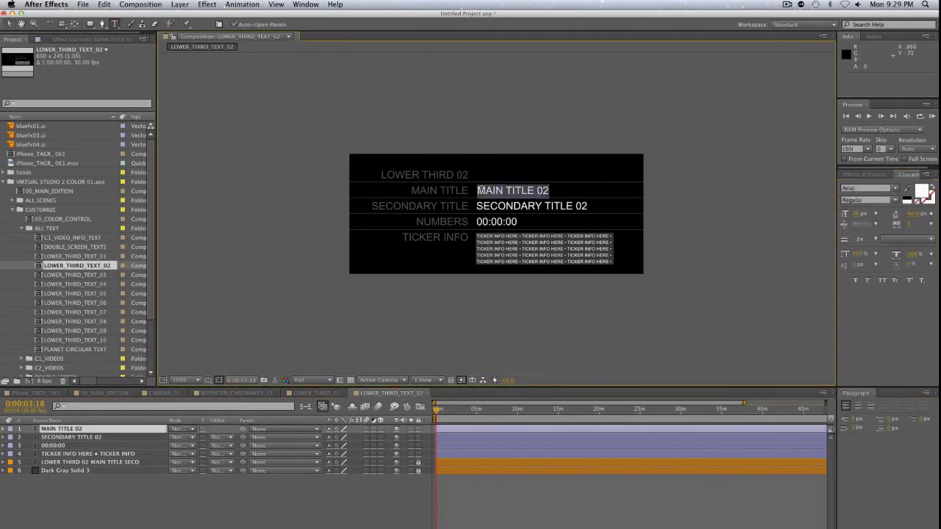
type("BIKINI B")
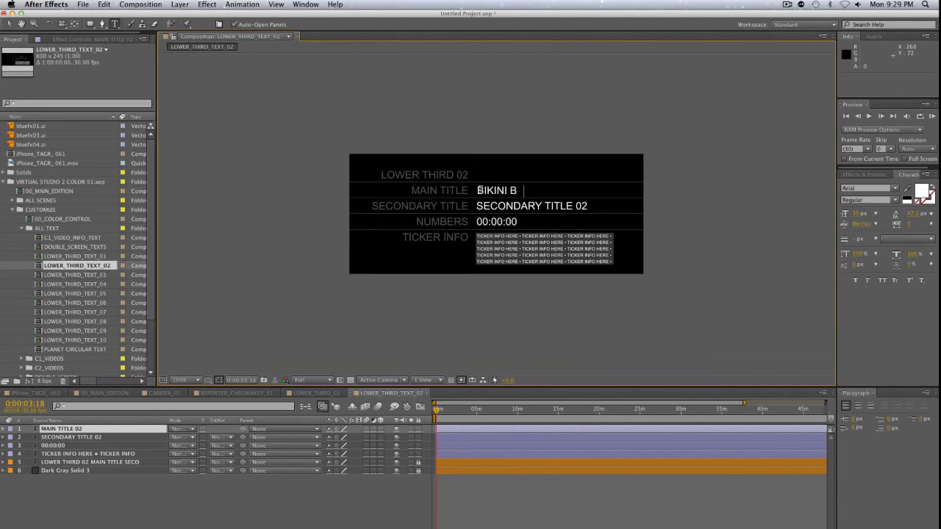
type("ABE NEWS")
Step: Replace the secondary title text of lower third 02 with "ALL THE NEWS YOU NEED"
left_click_drag(584, 208, 497, 203)
left_click(541, 207)
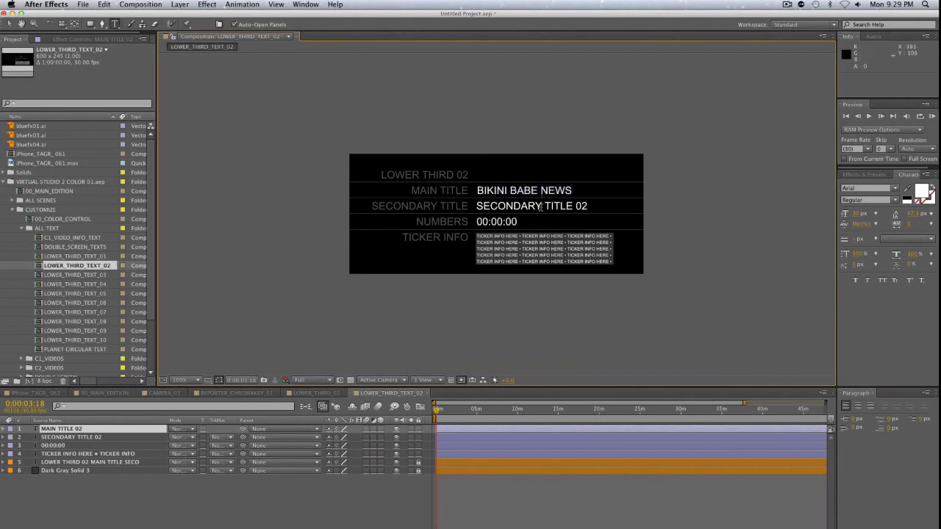
left_click(585, 211)
key("super+a")
key("Caps_Lock")
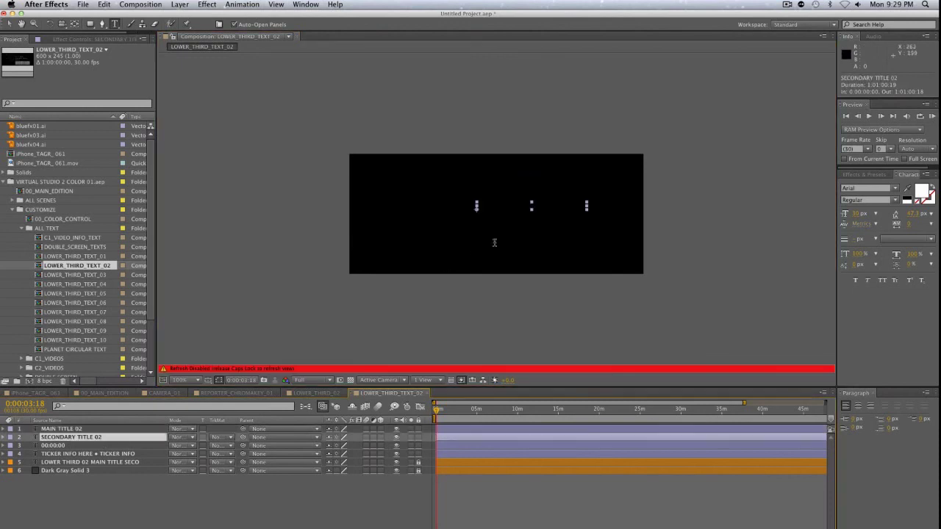
key("Caps_Lock")
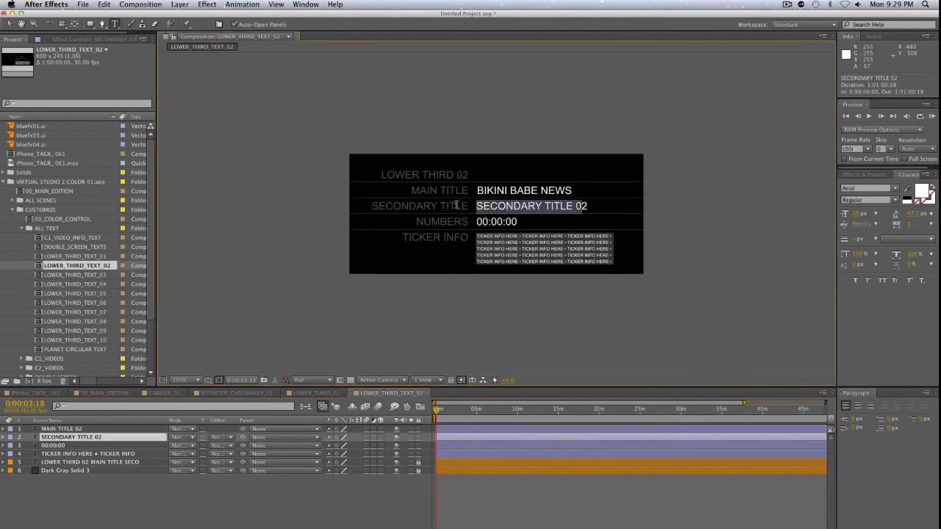
type("ALL THE NEWS")
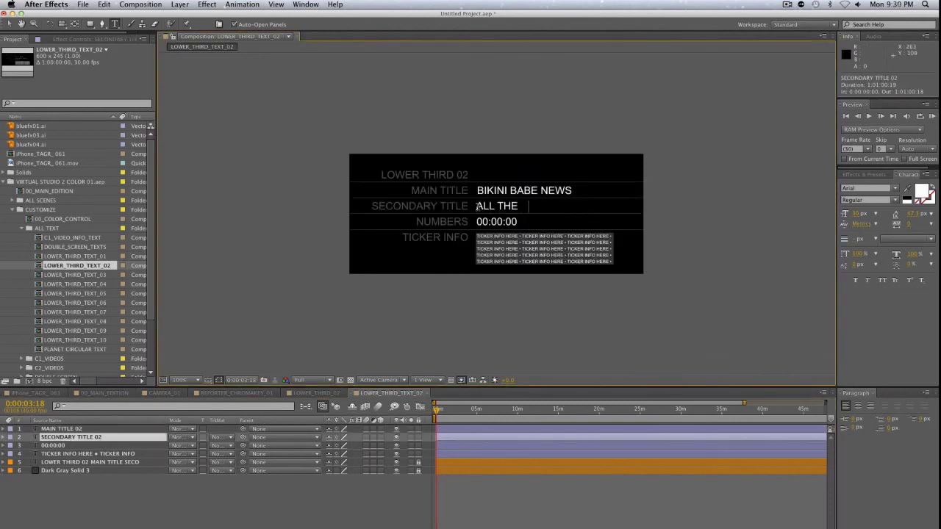
type(" YOU NEED")
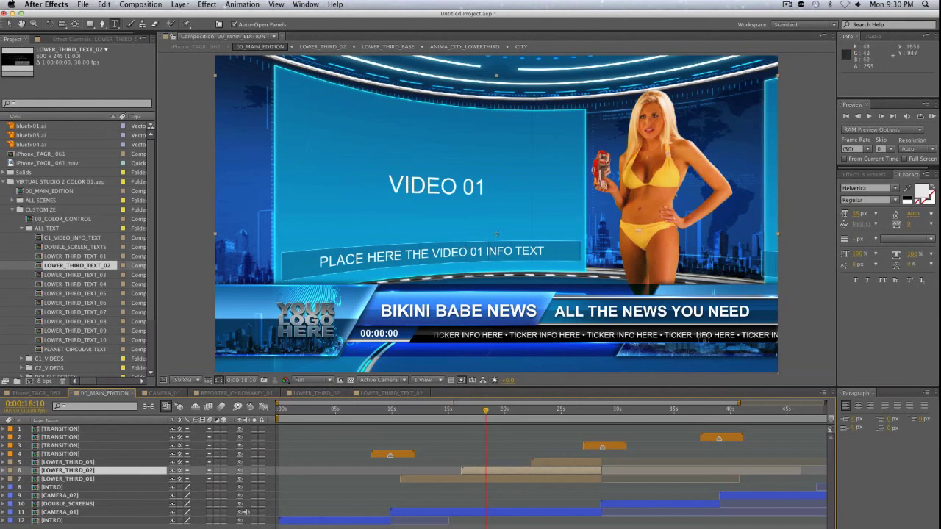
Step: Open the LOWER_THIRD_02 precomposition to inspect its titles and return to the 00_MAIN_EDITION composition
double_click(141, 470)
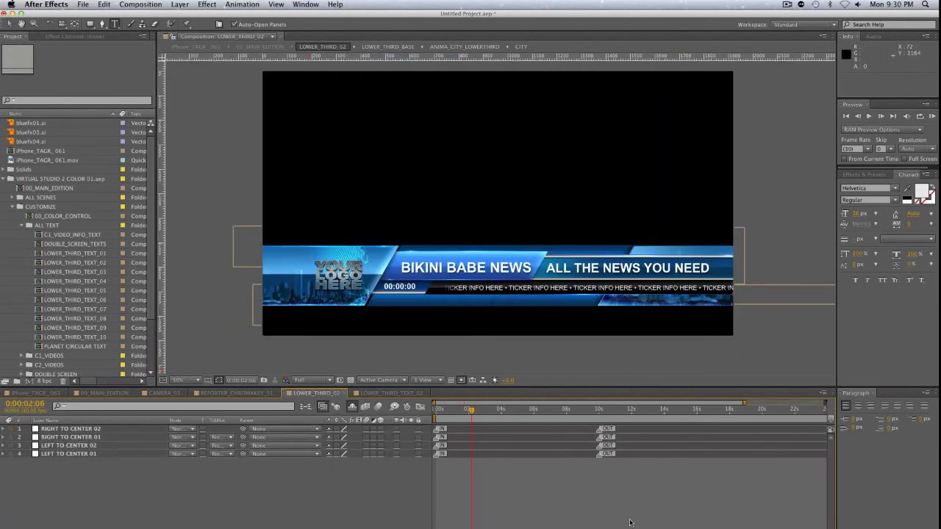
key("shift")
left_click(516, 513)
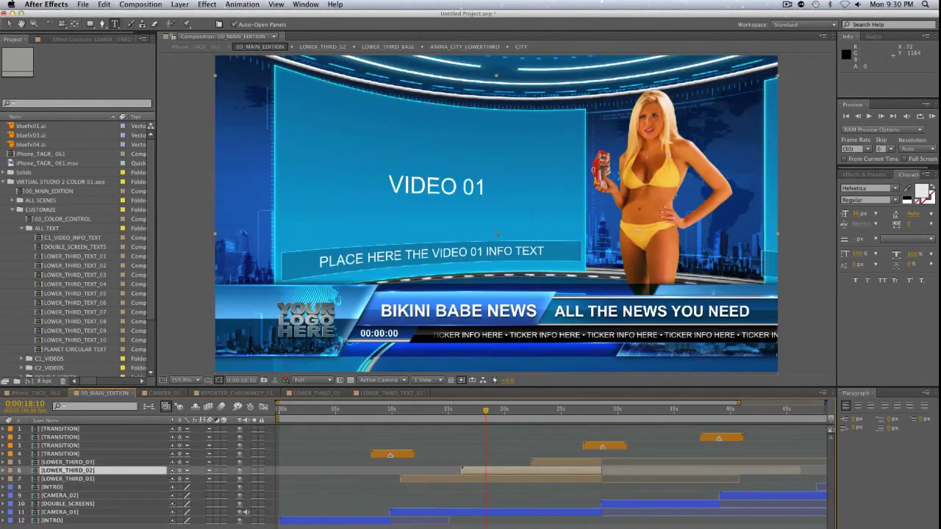